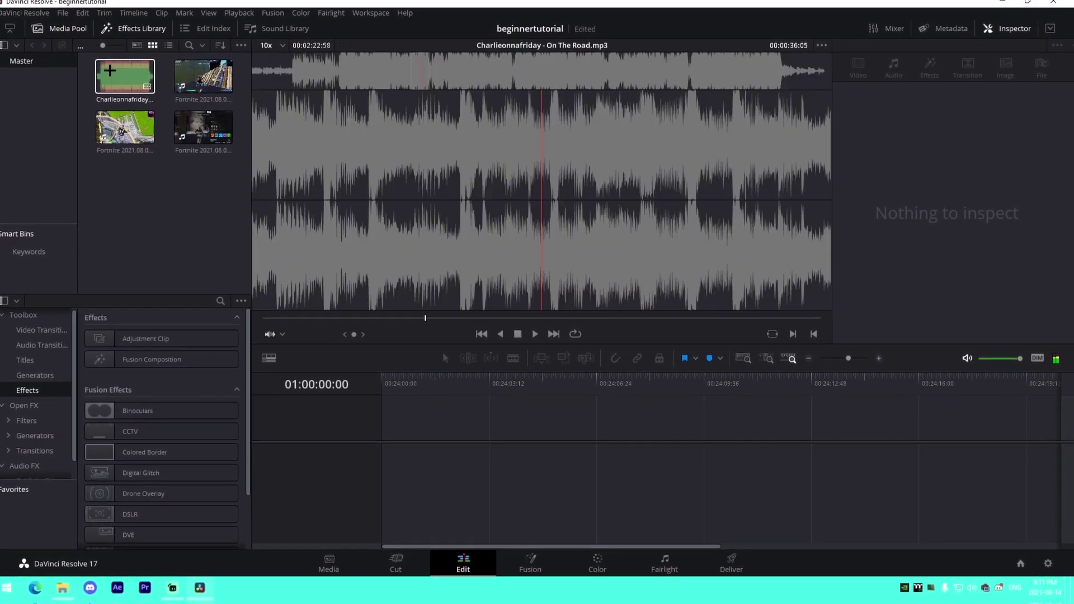
Place Charlieonnafriday - On The Road.mp3 on the timeline and trim off its quiet intro and everything after about 01:00:40.
drag(109, 70, 395, 454)
key(space)
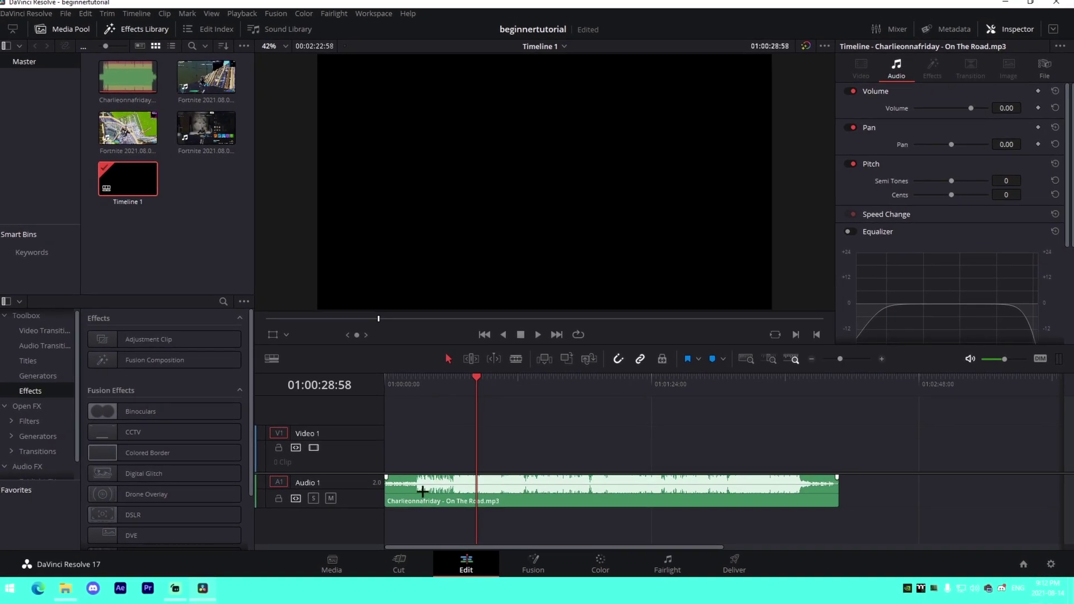
click(521, 354)
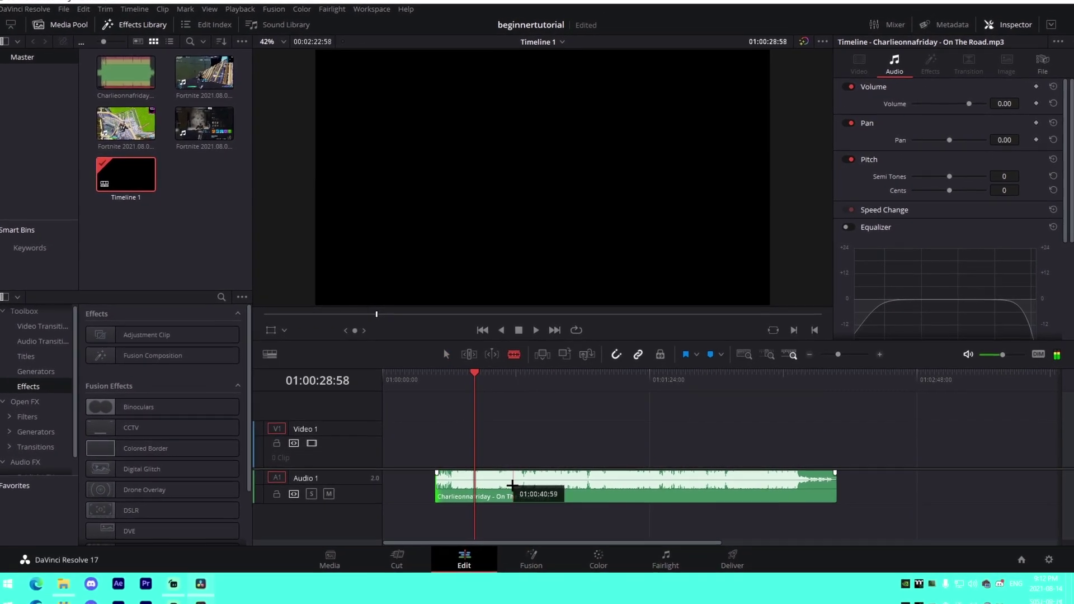
click(515, 486)
key(a)
click(554, 498)
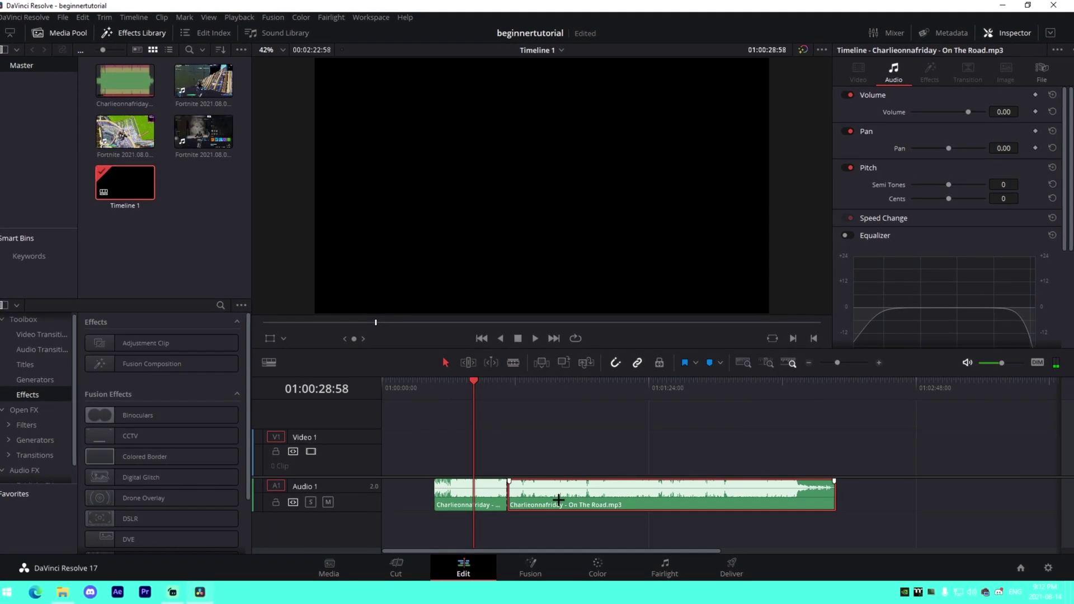
key(Delete)
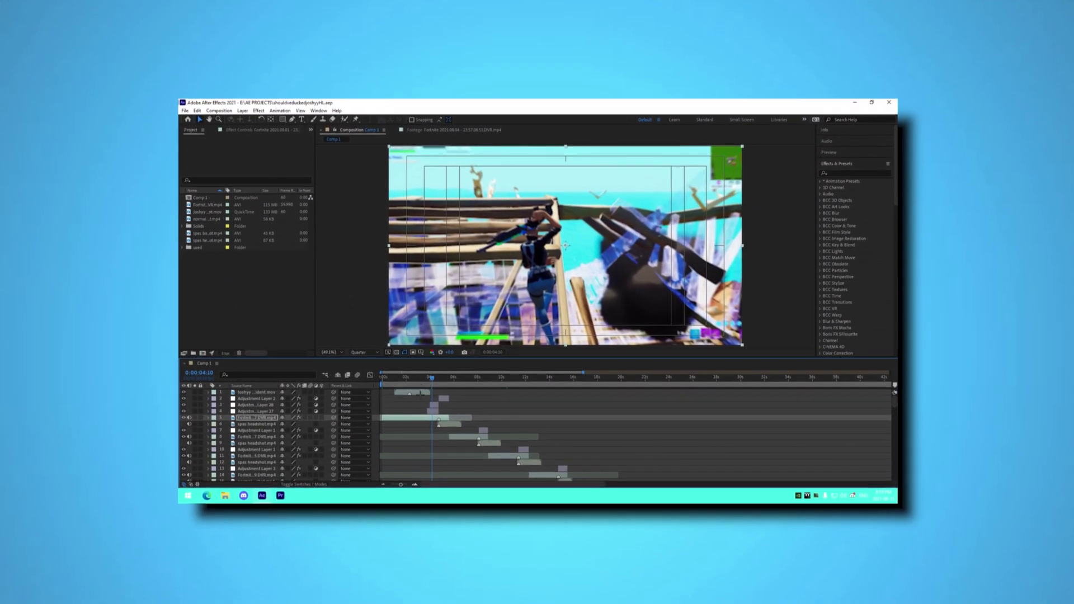
Switch to After Effects and preview the gameplay edit in Comp 1 from its start.
drag(420, 378, 381, 378)
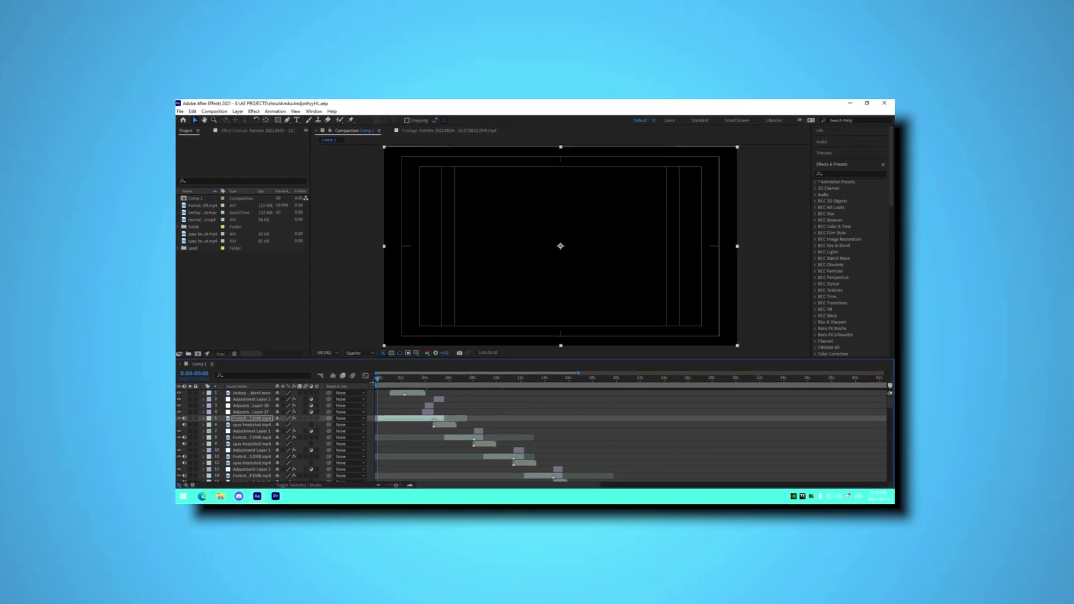
click(401, 404)
key(space)
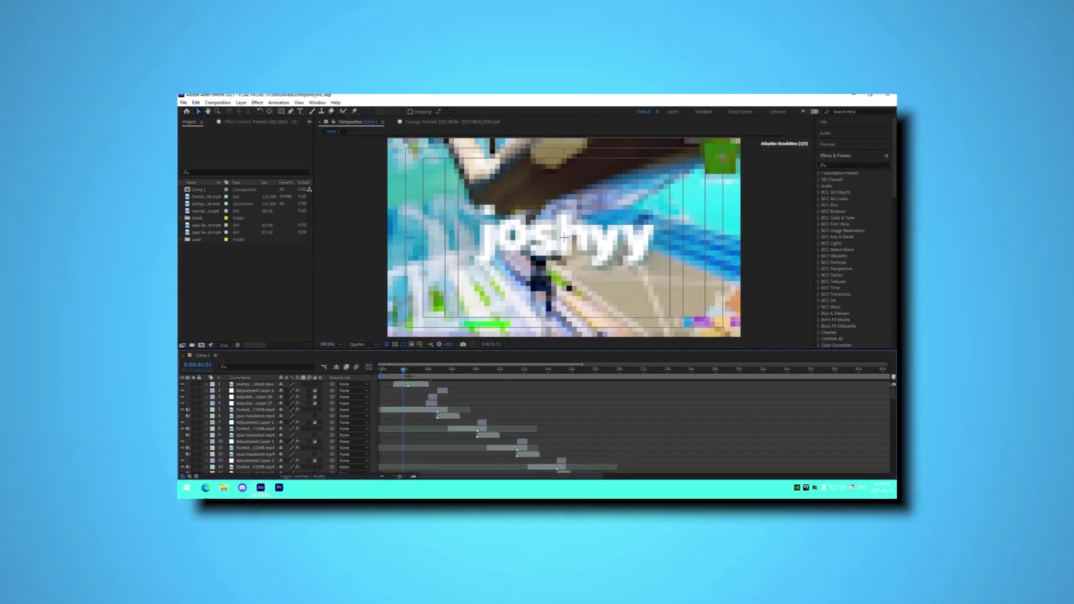
key(space)
Reshape the easing curve between the adjustment layer's first effect keyframes in the graph editor.
click(427, 407)
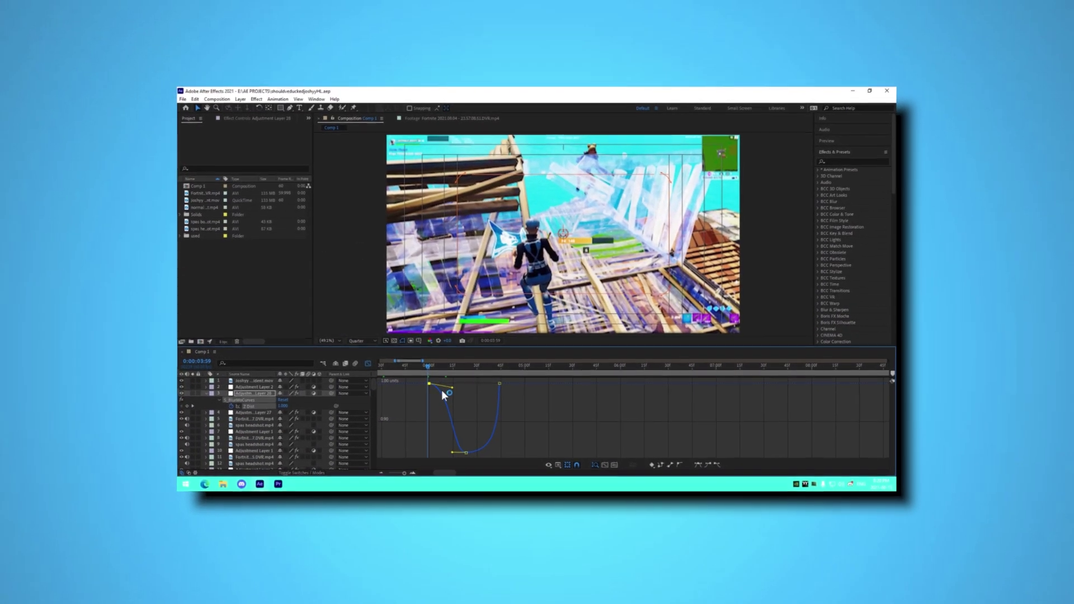
drag(458, 392, 467, 387)
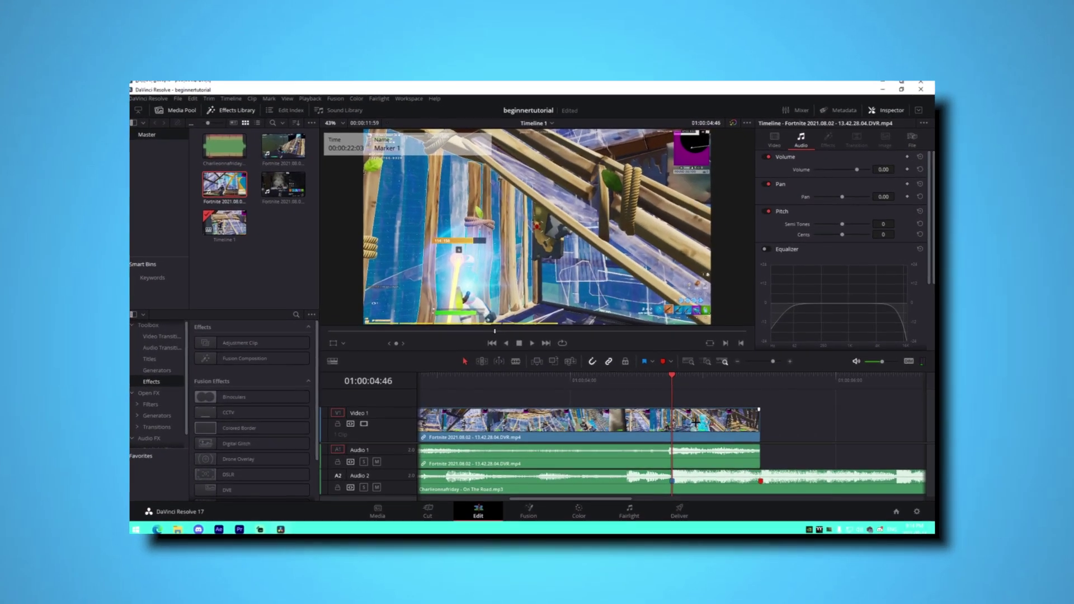
Switch to DaVinci Resolve and turn on Retime Controls for the Fortnite gameplay clip on Video 1.
right_click(701, 422)
click(783, 414)
right_click(681, 420)
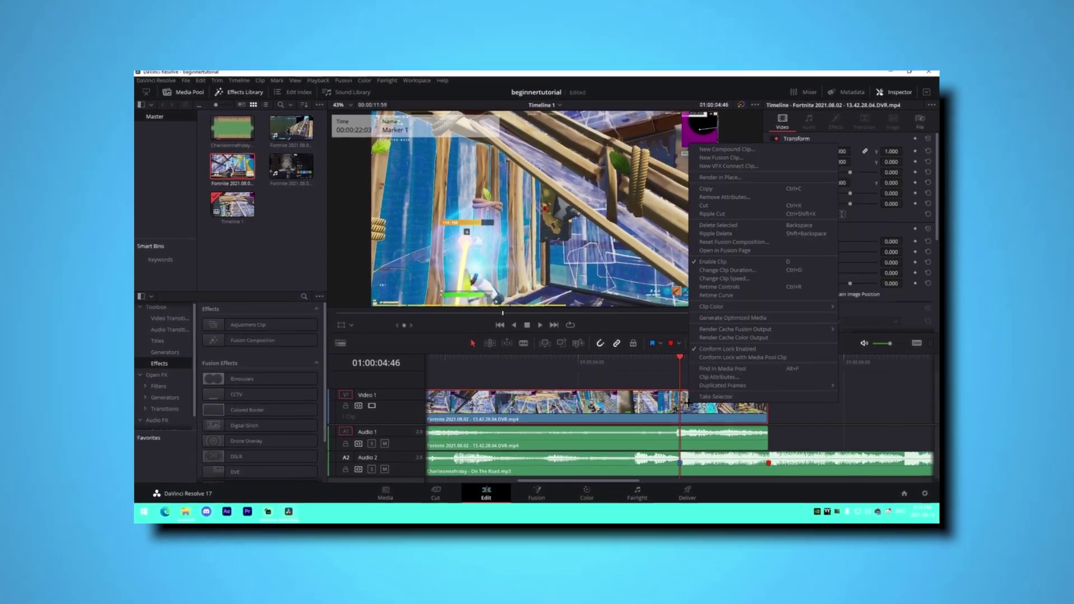
click(720, 287)
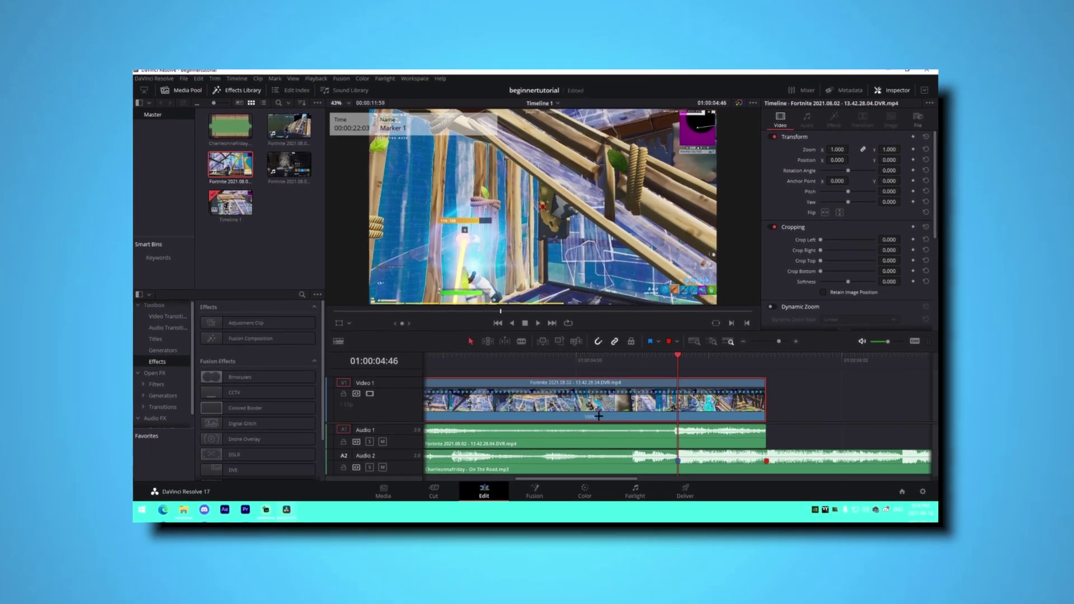
click(598, 416)
click(631, 425)
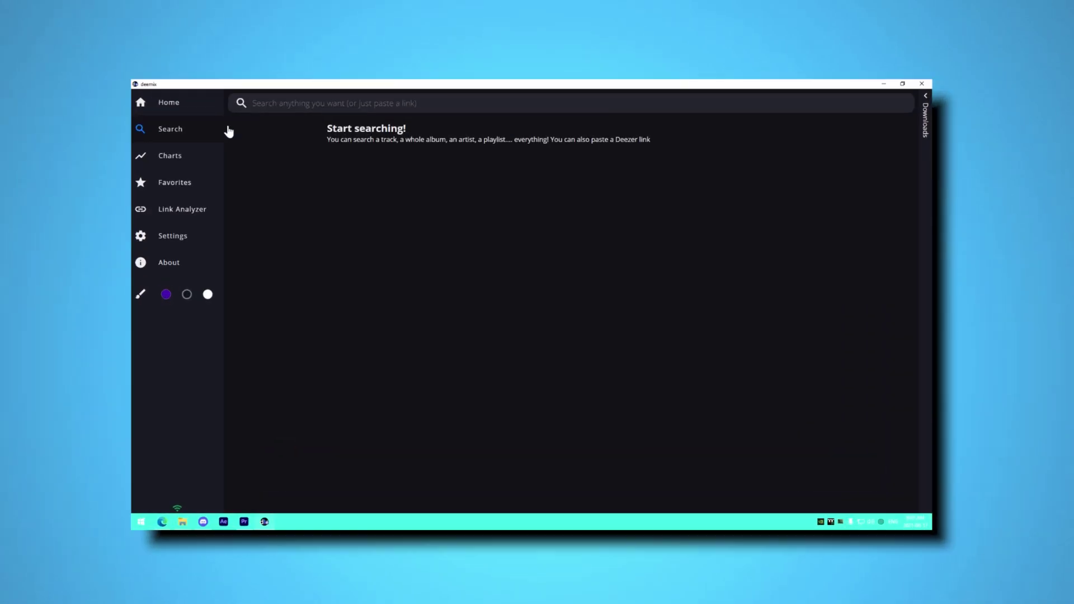
Switch to deemix and search the music catalogue for "dec".
click(263, 94)
text(dec)
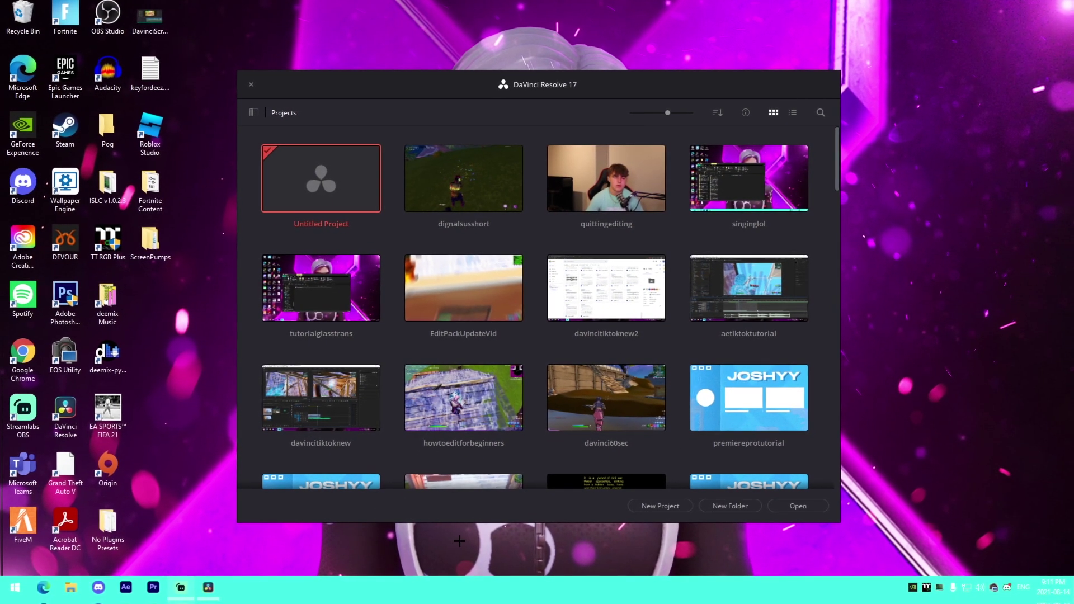
Switch to DaVinci Resolve, create a new project named beginnertutorial and go to its Edit page.
click(658, 507)
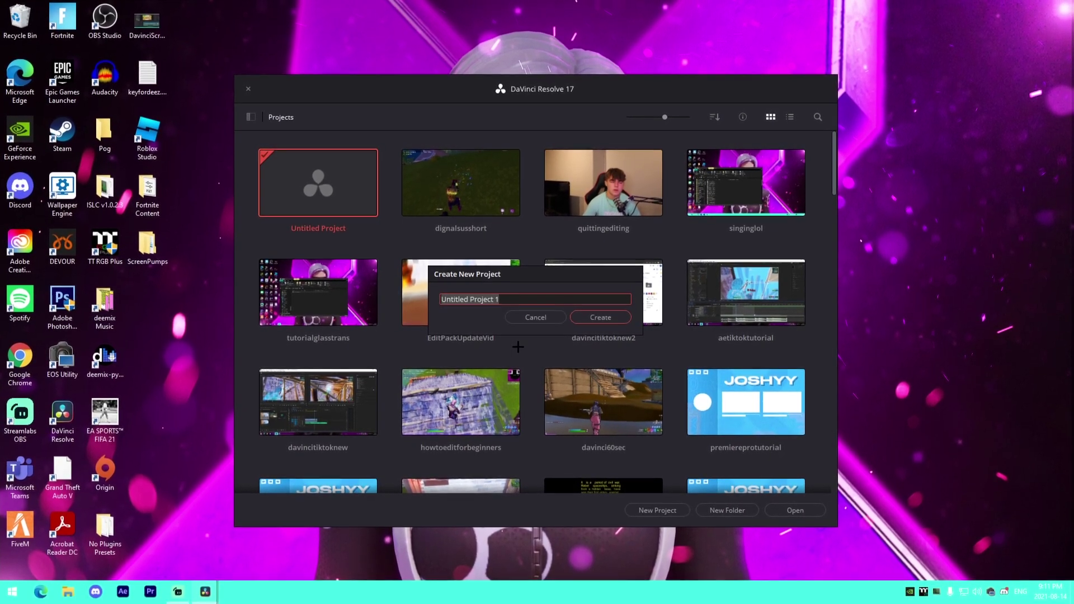
text(beginnertutori)
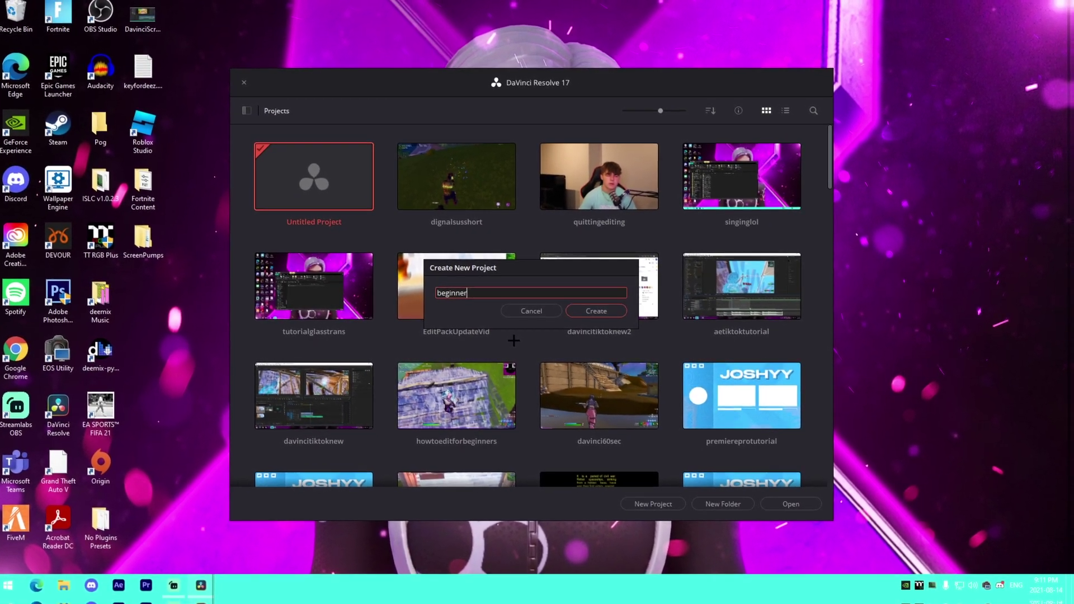
text(al)
key(Return)
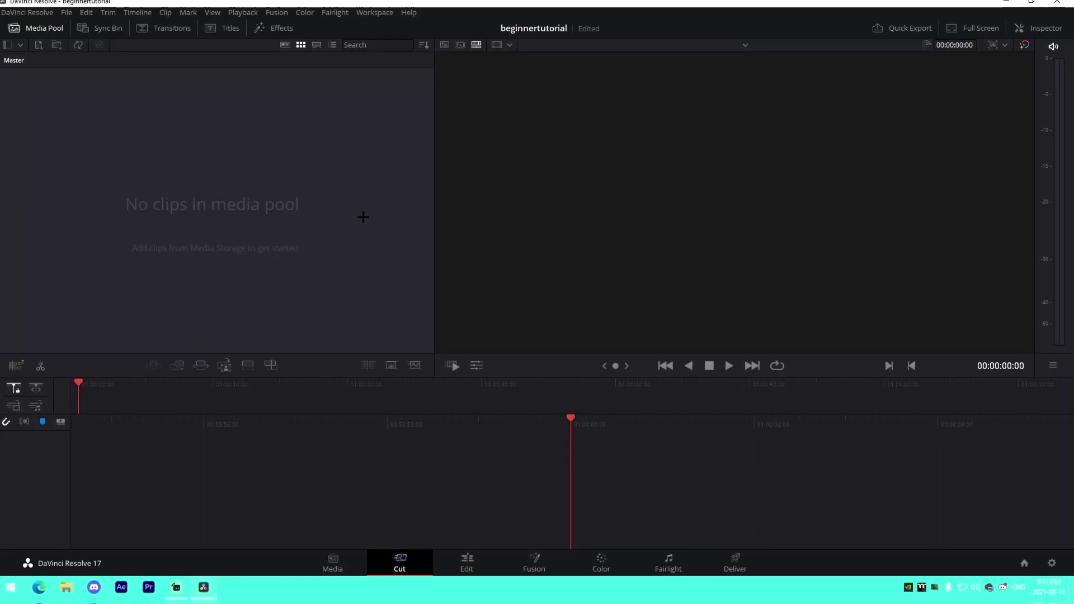
click(466, 563)
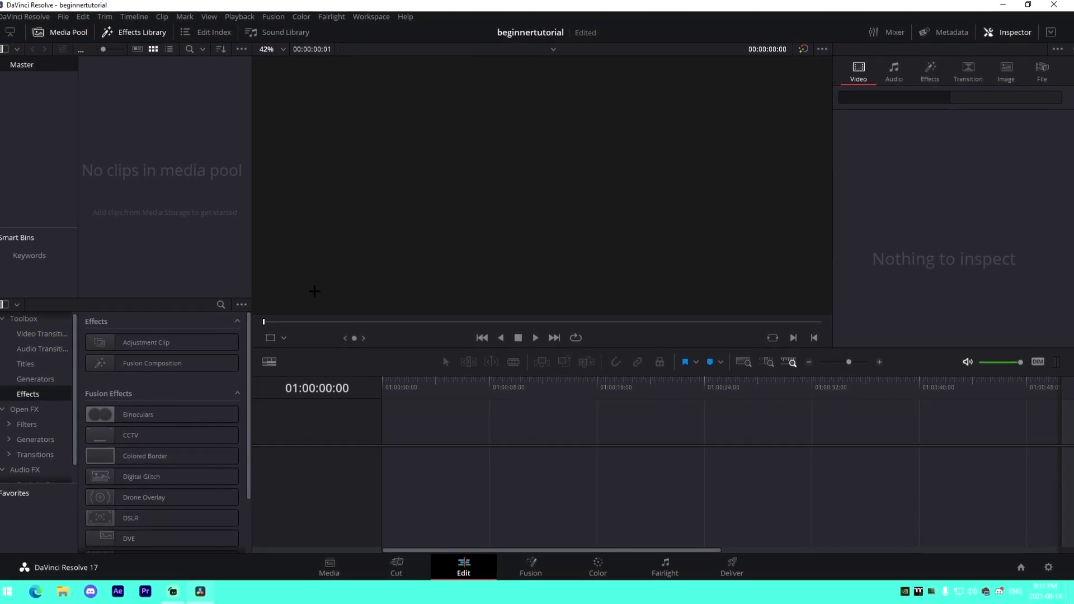
Set the project's timeline frame rate to 60 frames per second and save the project settings.
click(73, 10)
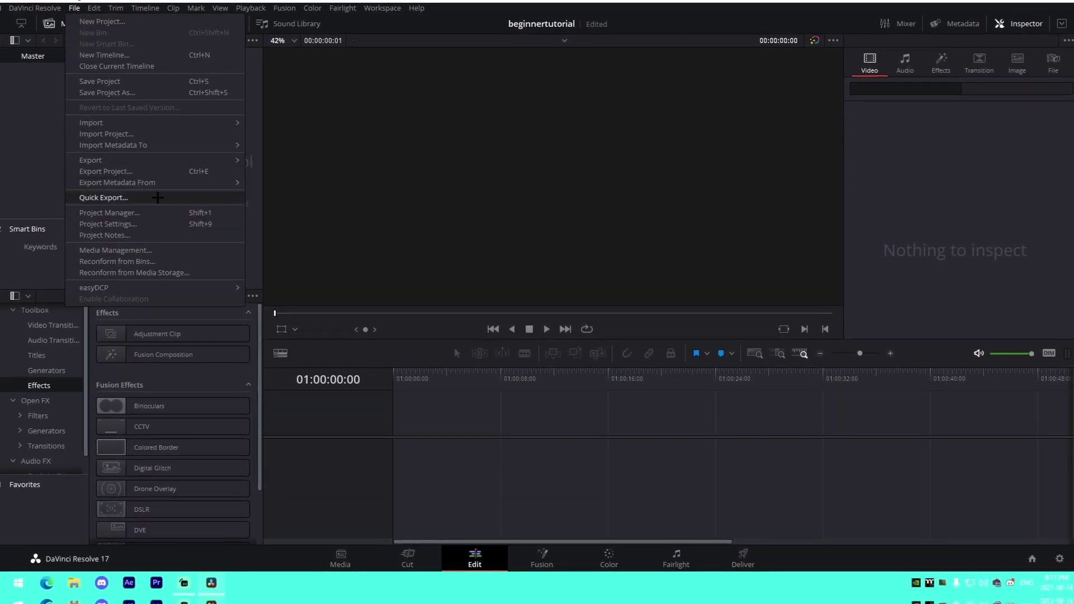
click(100, 220)
click(526, 195)
scroll(531, 235, down, 1)
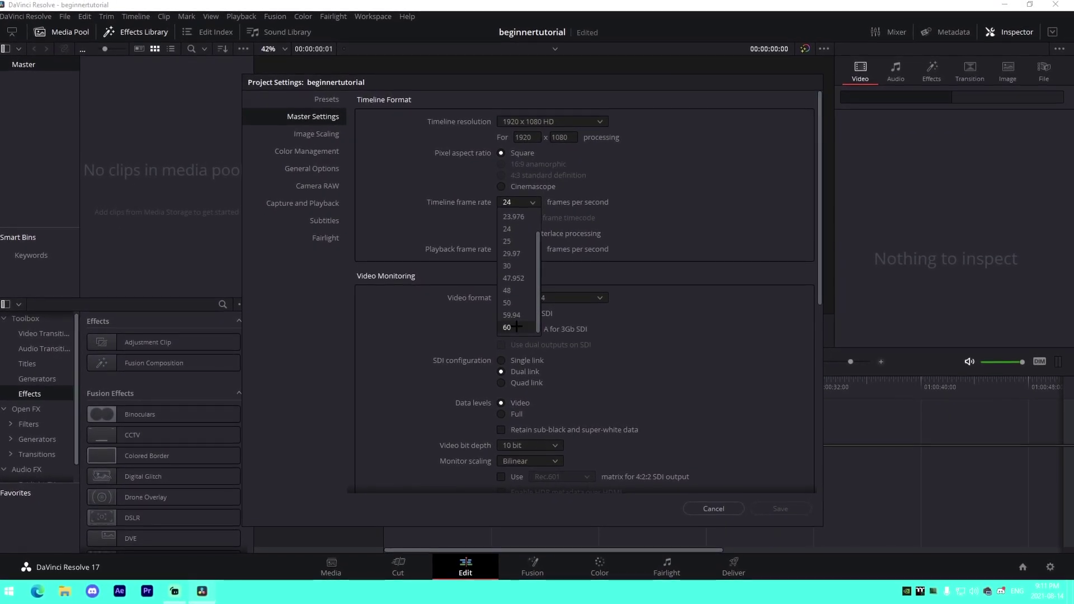
click(510, 325)
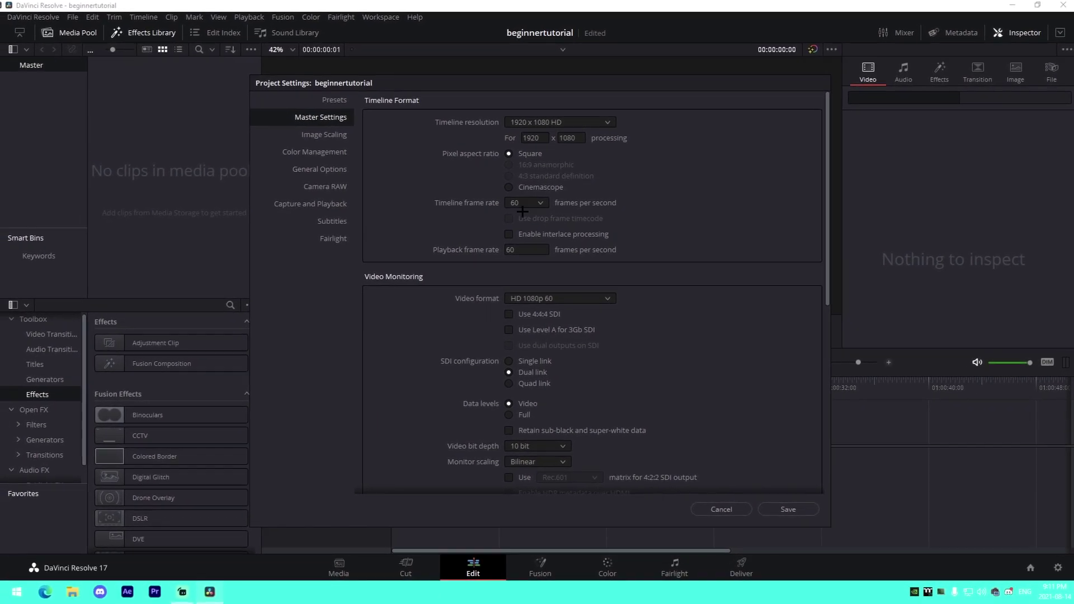
click(789, 510)
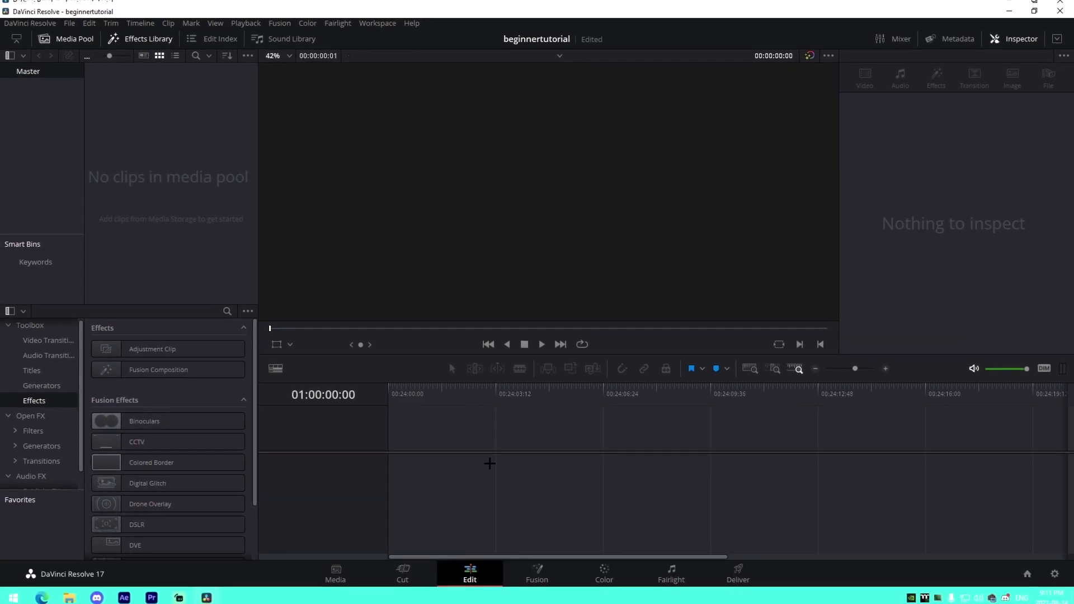
Import three Fortnite gameplay clips from the Aug 10 highlights folder into the media pool.
click(65, 597)
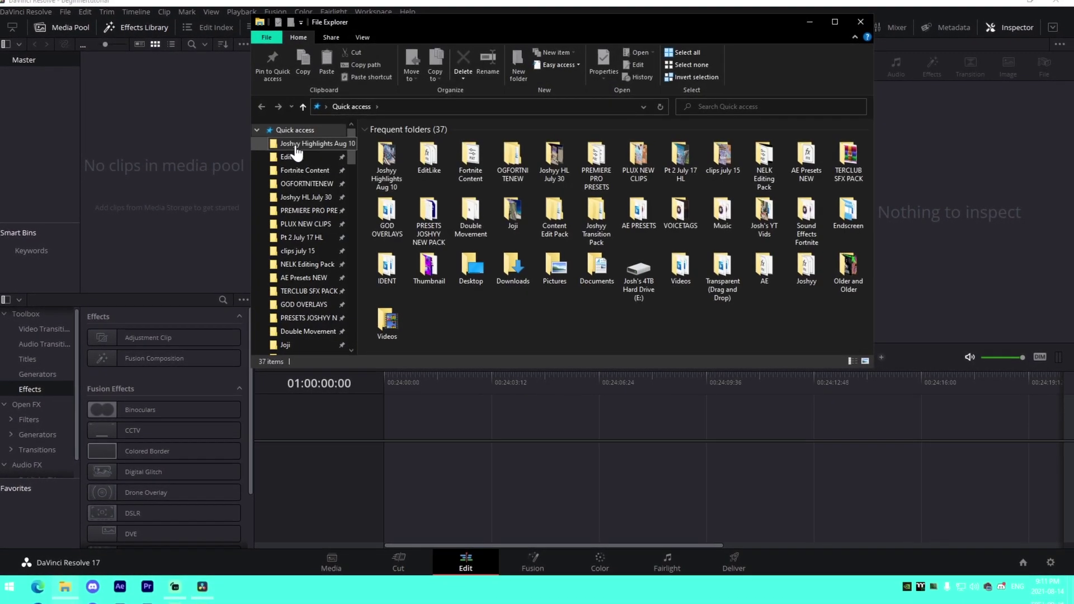
click(289, 143)
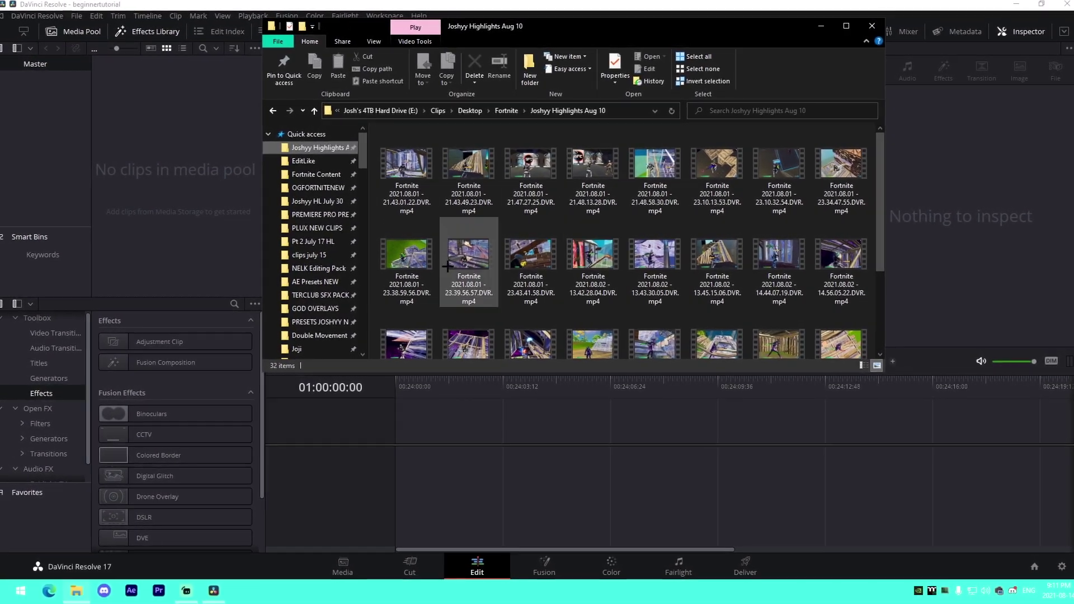
drag(660, 195, 179, 164)
drag(708, 262, 144, 171)
drag(583, 260, 158, 147)
click(229, 163)
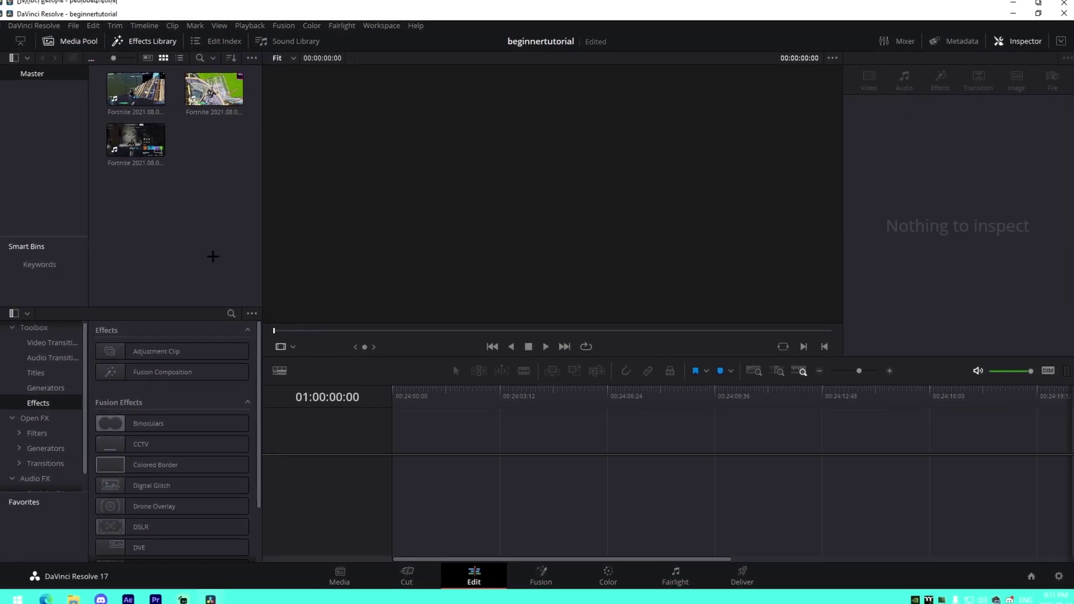
Import Charlieonnafriday - On The Road.mp3 from the deemix Music folder into the media pool.
click(69, 599)
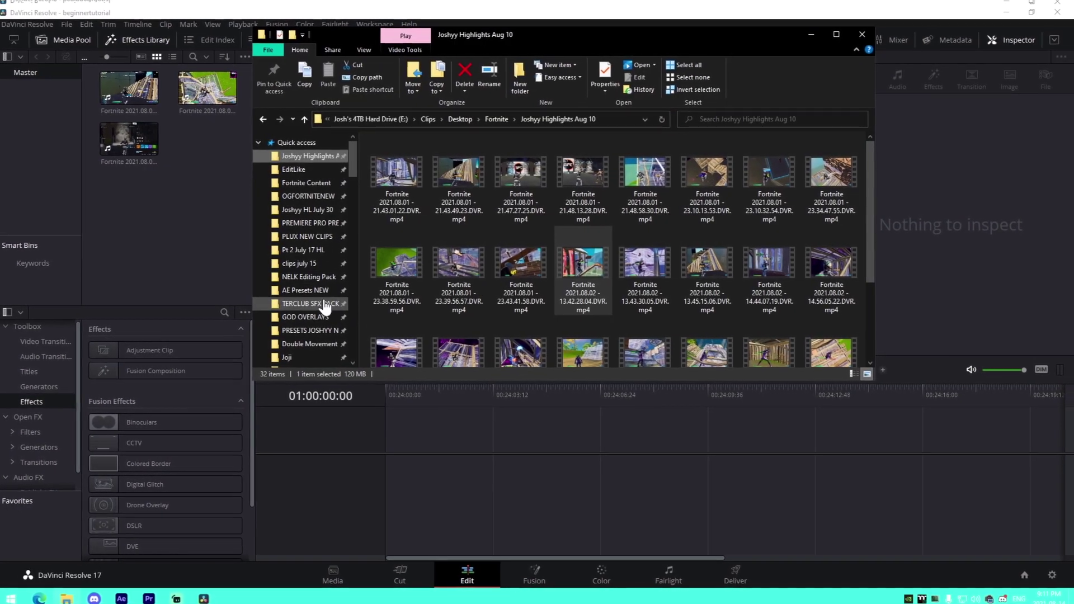
click(305, 142)
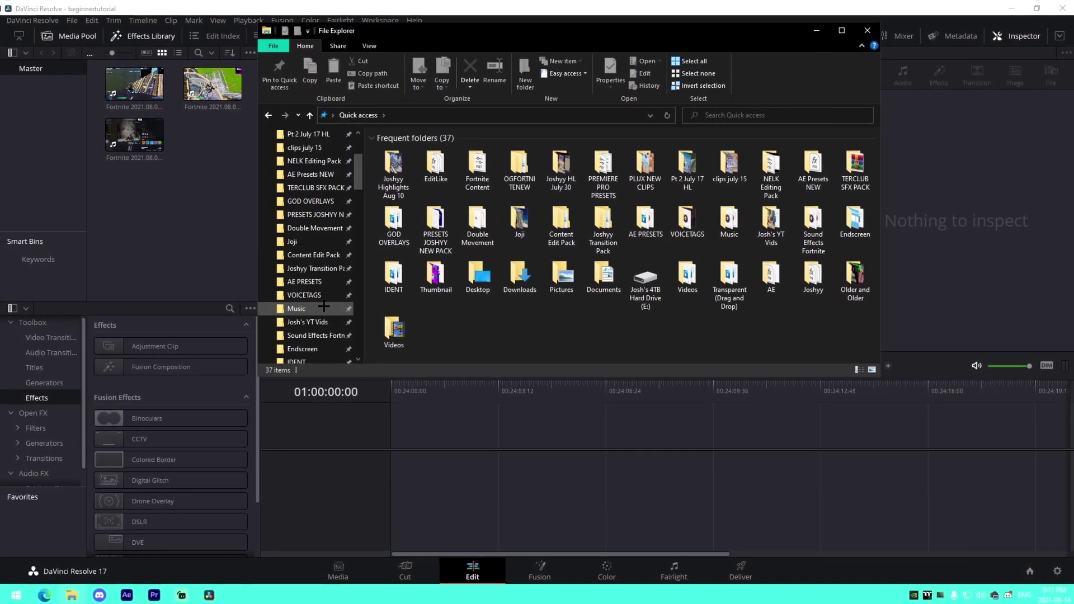
click(304, 230)
click(305, 243)
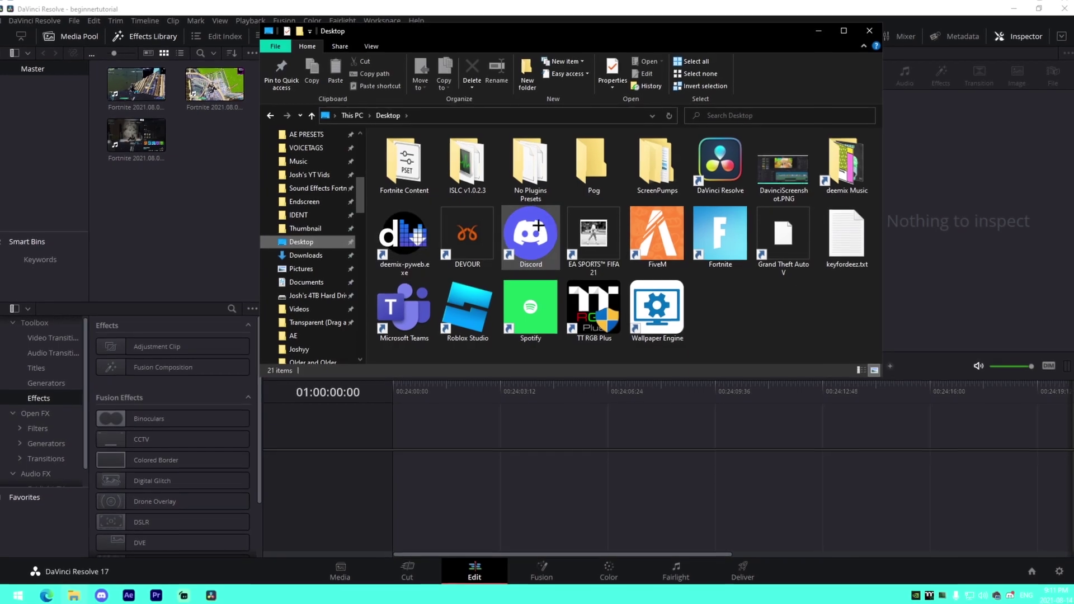
double_click(835, 169)
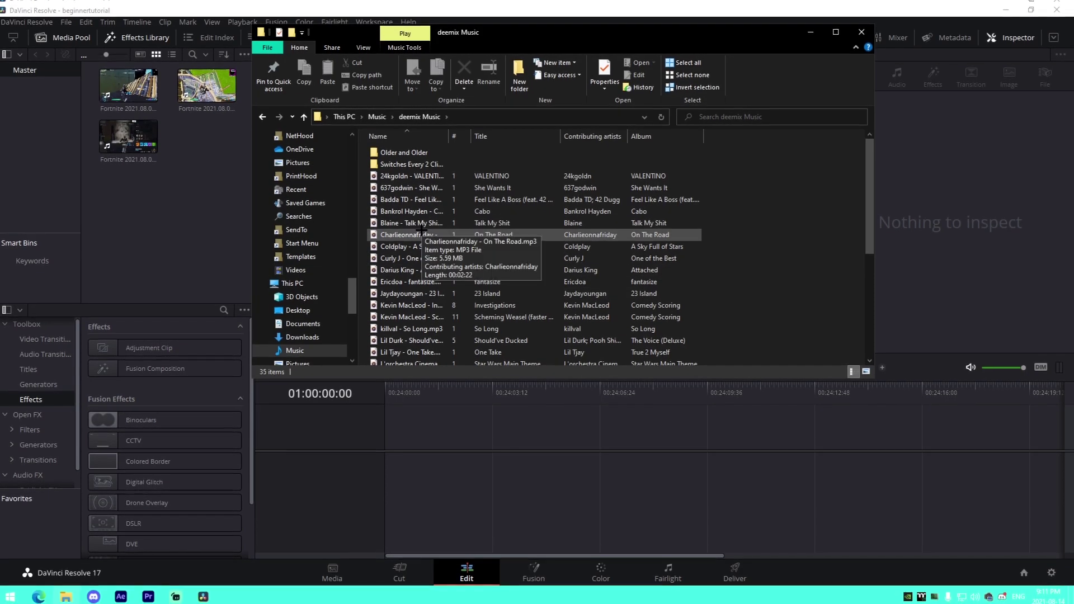
drag(414, 233, 171, 230)
click(173, 222)
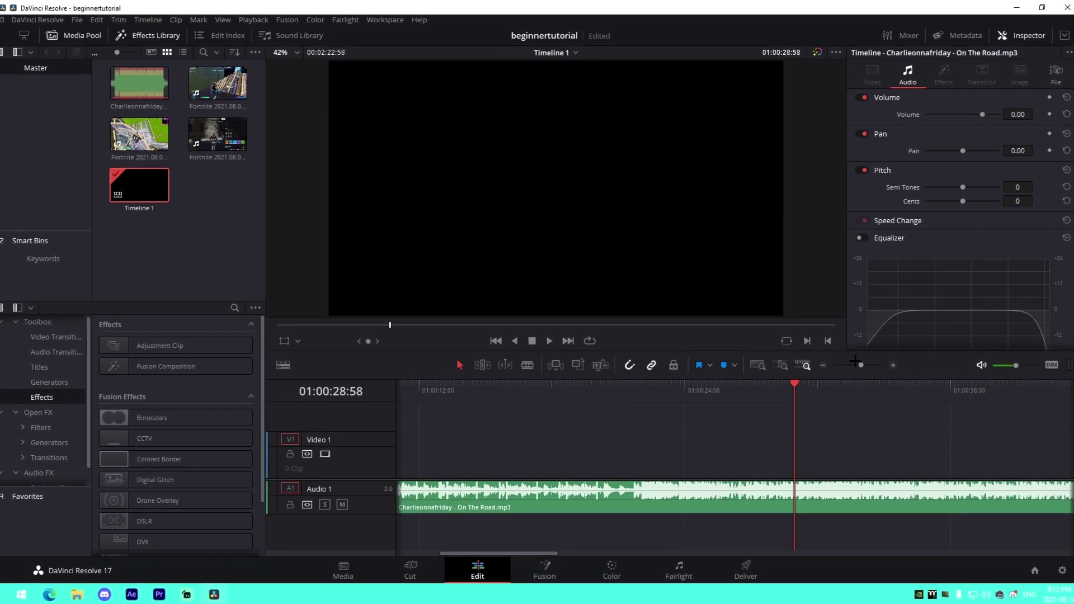
Cut away the quiet intro of the song on Audio 1 and delete everything after about 01:00:40.
click(856, 365)
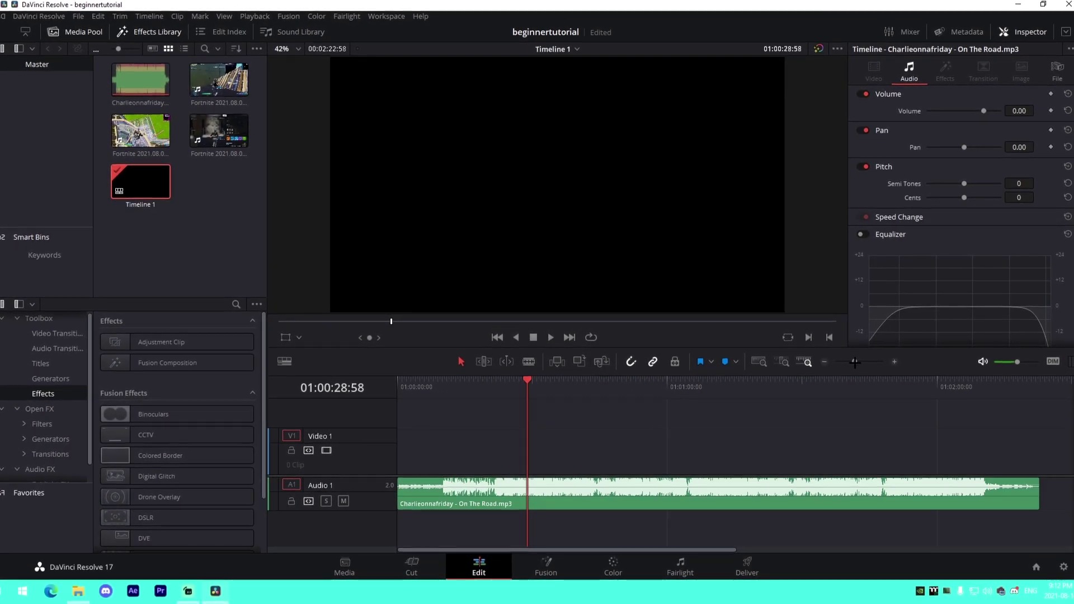
drag(855, 362, 860, 362)
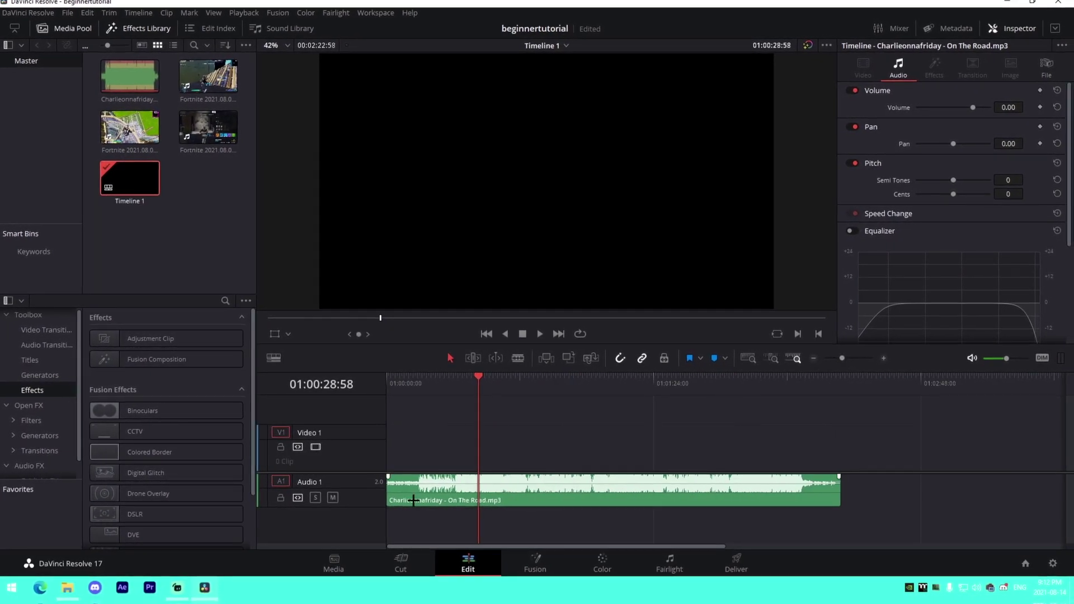
click(518, 360)
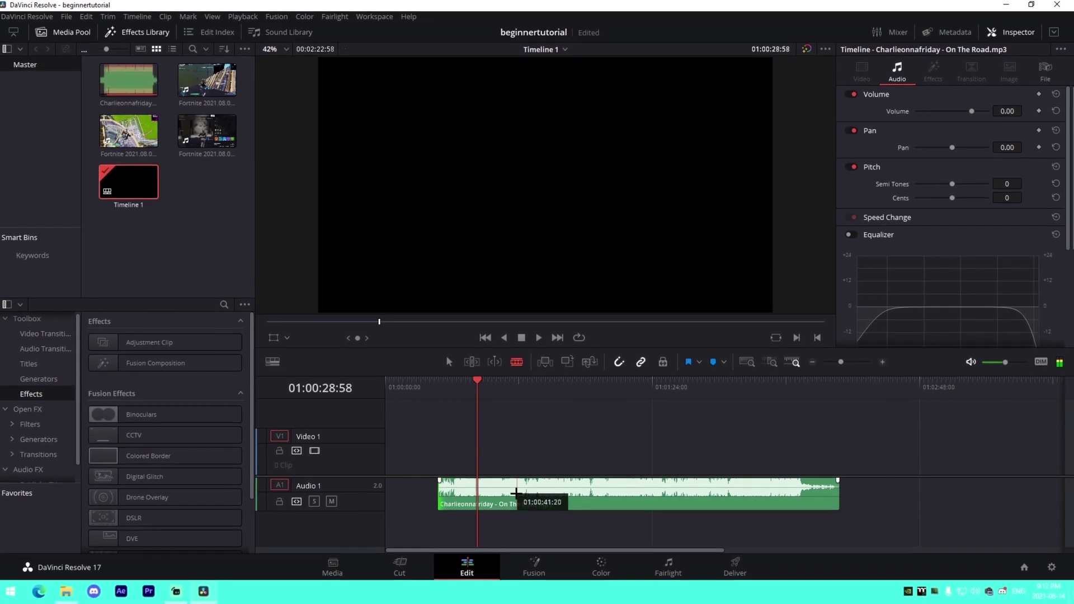
click(513, 493)
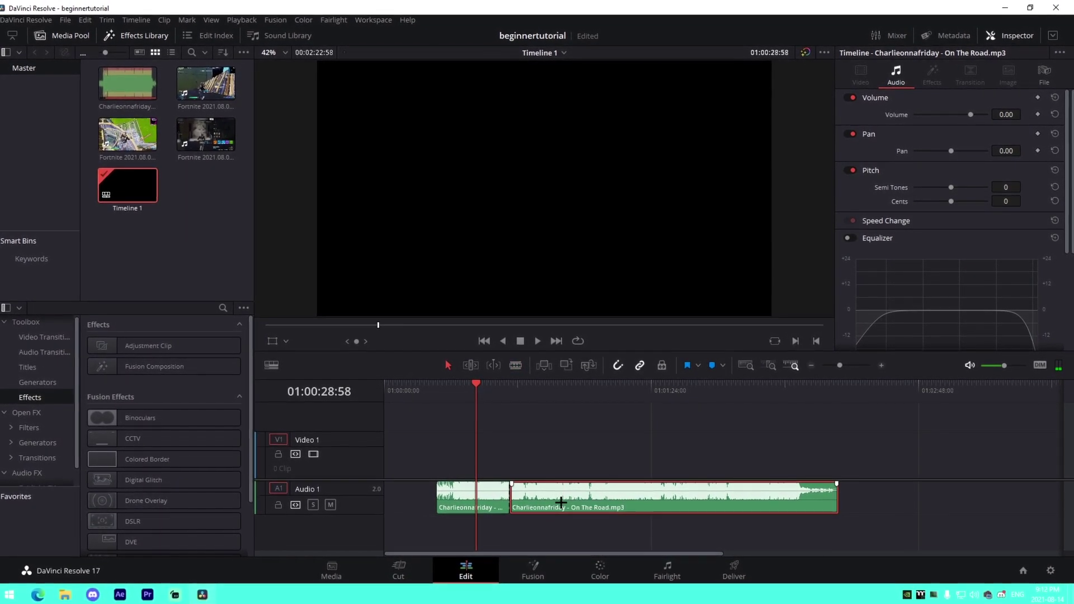
key(a)
click(560, 505)
key(Delete)
Move the trimmed song to the start of the timeline and place the playhead at its beat drop, 01:00:05:30.
click(385, 384)
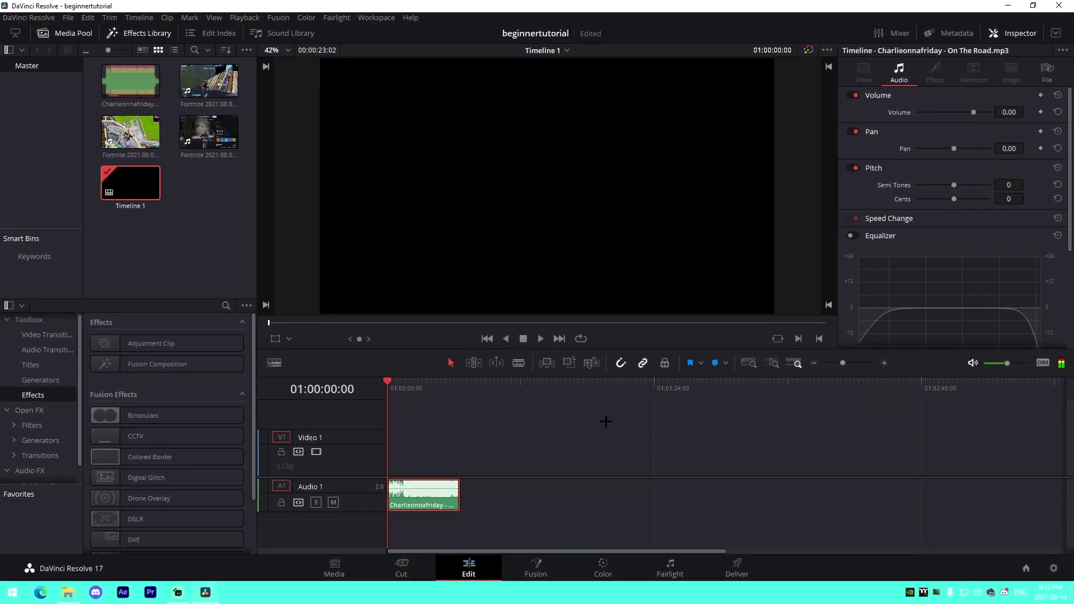
drag(840, 361, 849, 360)
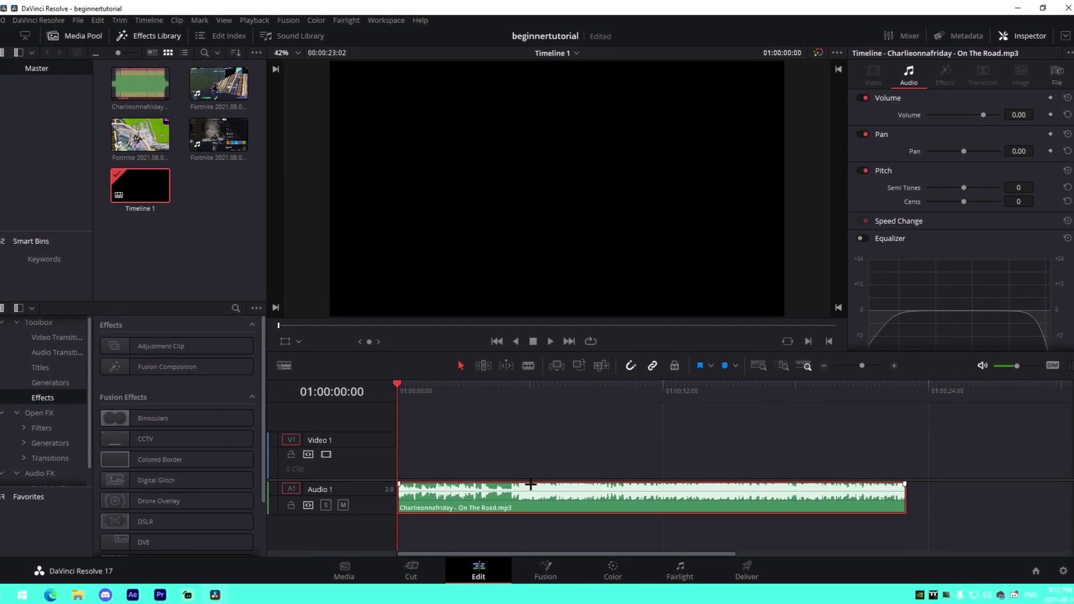
drag(495, 384, 519, 384)
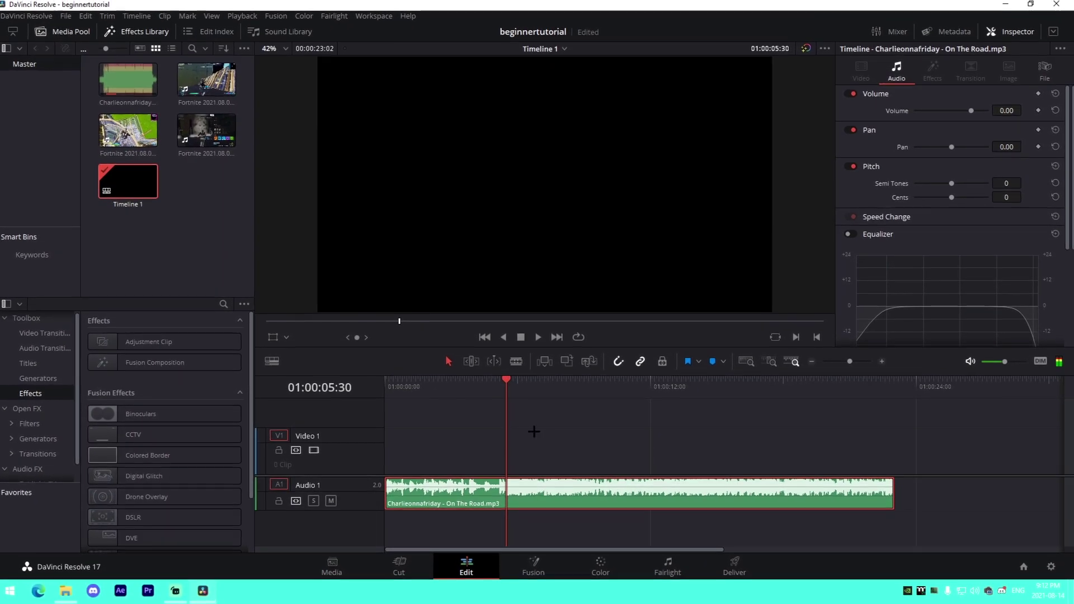
Add a marker to the song on Audio 1 and align it exactly with the beat drop at 01:00:05:31.
key(m)
drag(852, 363, 871, 368)
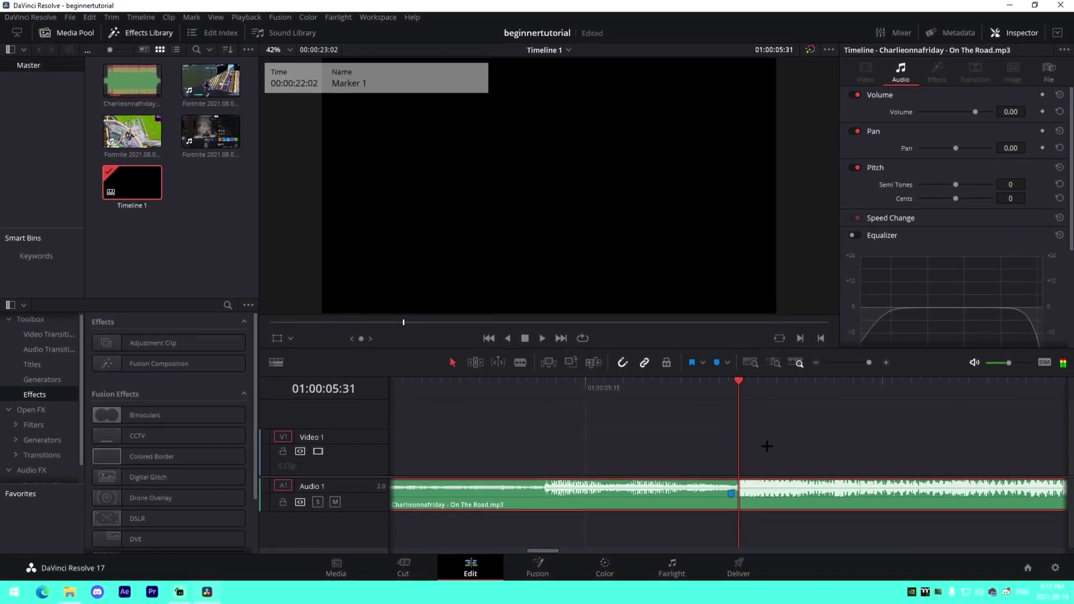
drag(734, 496, 745, 495)
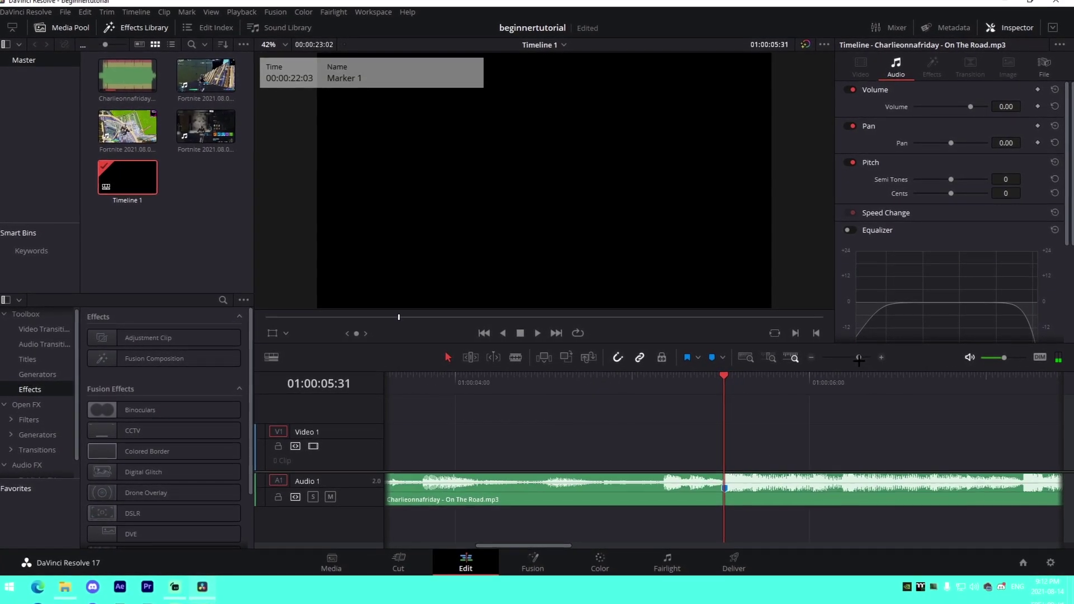
drag(850, 364, 848, 364)
Play the song and mark its next two beats, at 01:00:08:13 and about 01:00:10:55.
key(space)
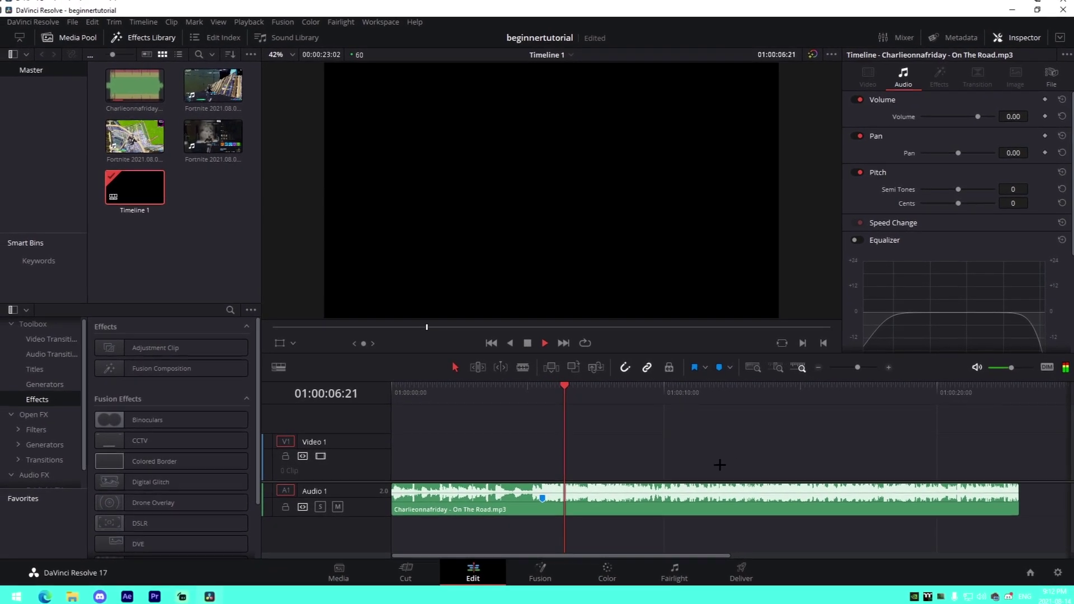
key(space)
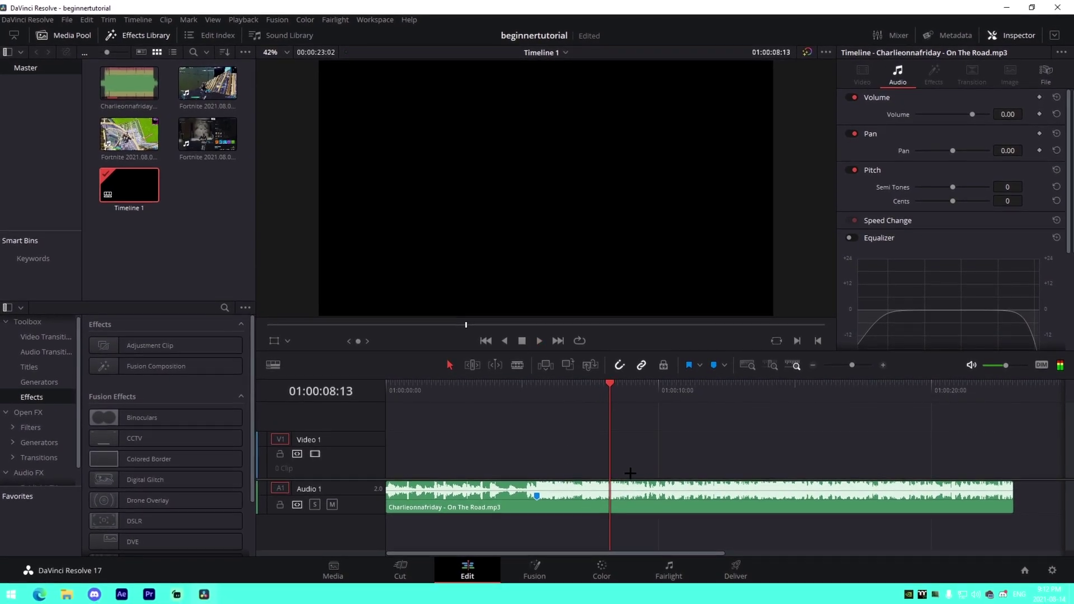
click(637, 489)
key(m)
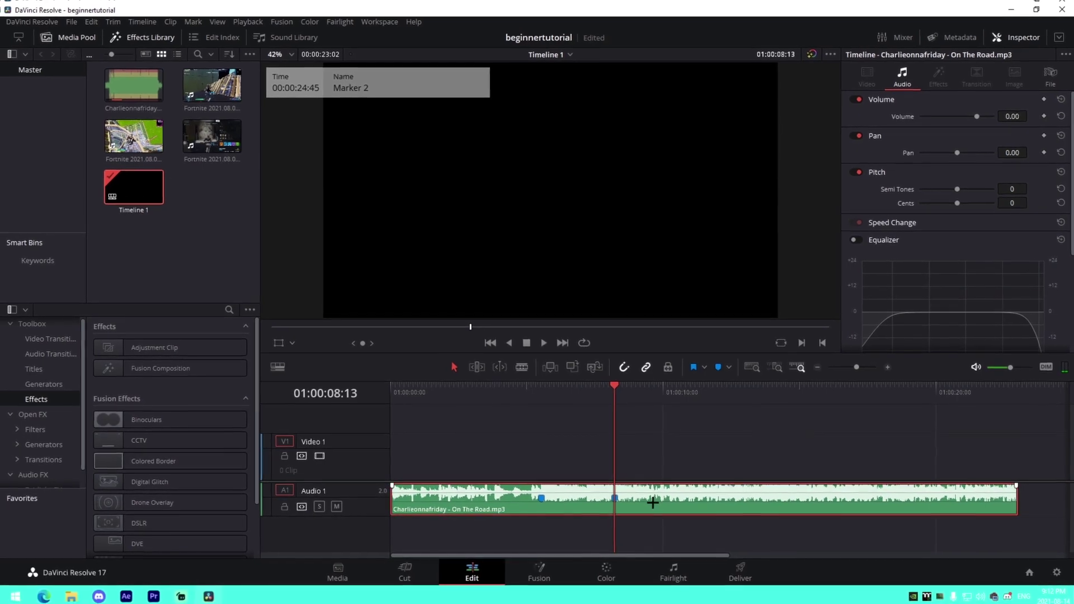
key(space)
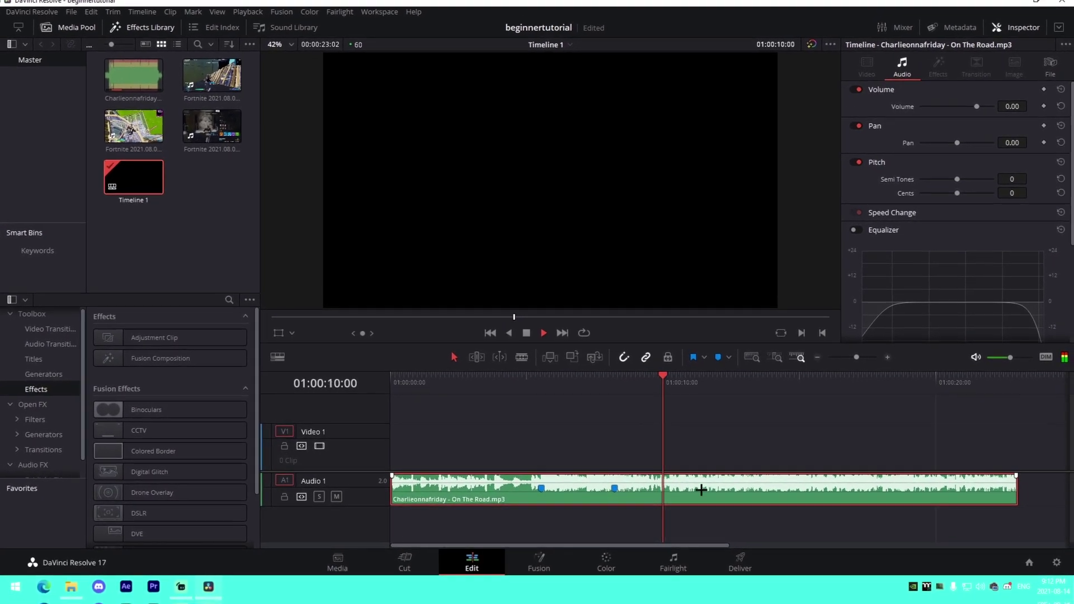
key(m)
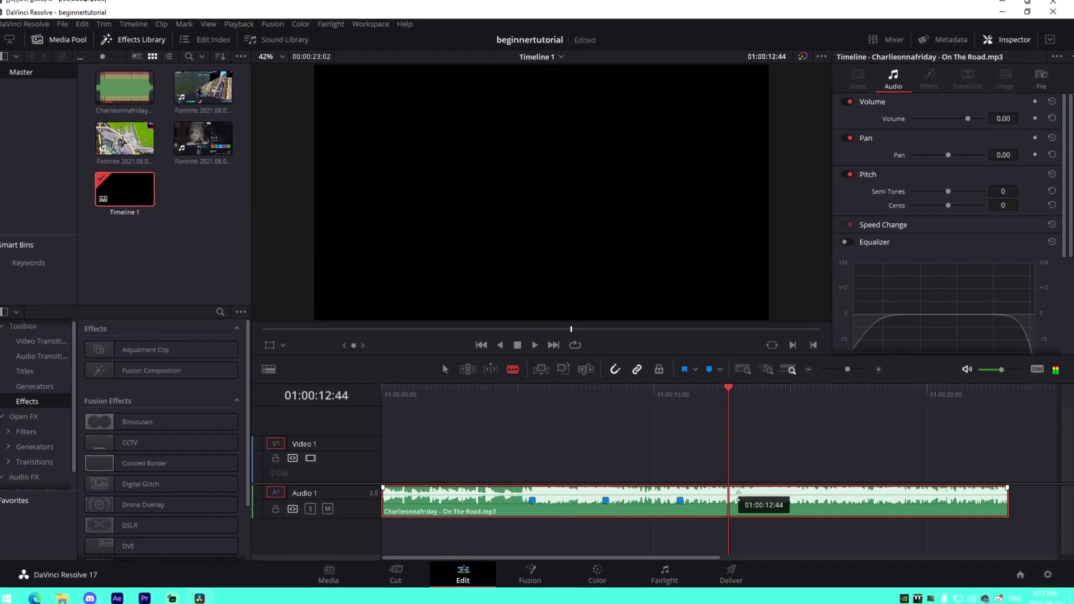
Cut the song at 01:00:12:44 and delete everything after the cut.
key(ctrl+b)
click(766, 512)
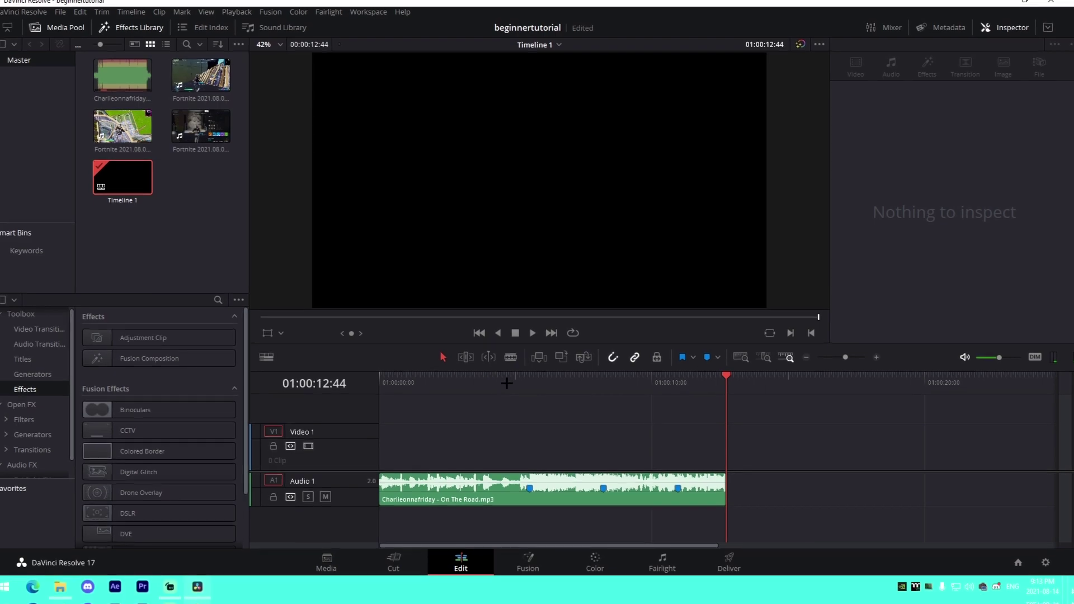
Play the song around its blue markers and add a red marker after each, at 01:00:06:11, about 01:00:08:52 and 01:00:11:38.
click(560, 386)
key(ctrl+equal)
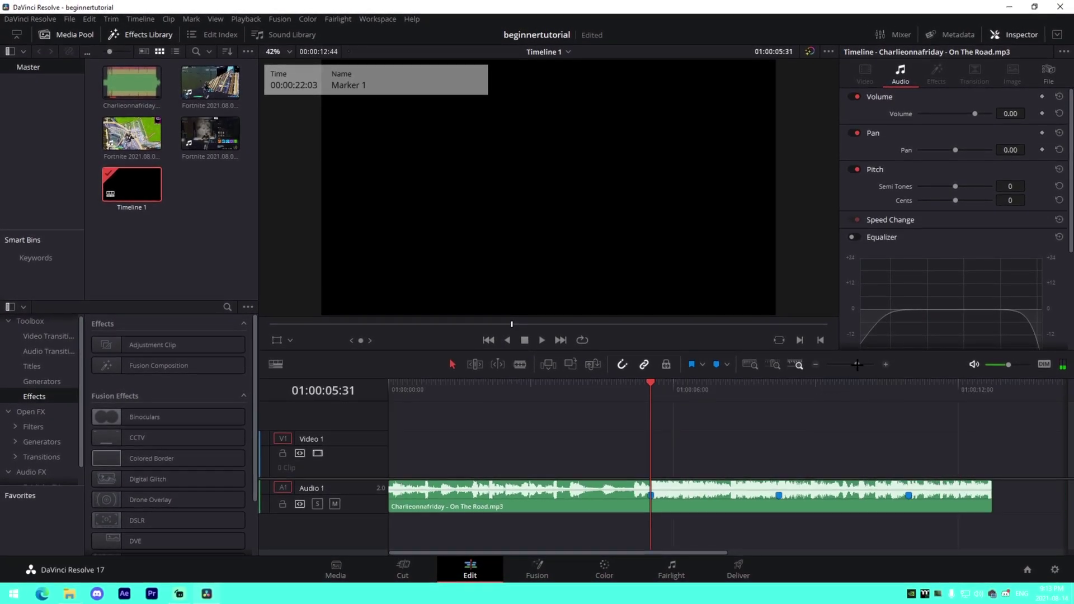
click(590, 496)
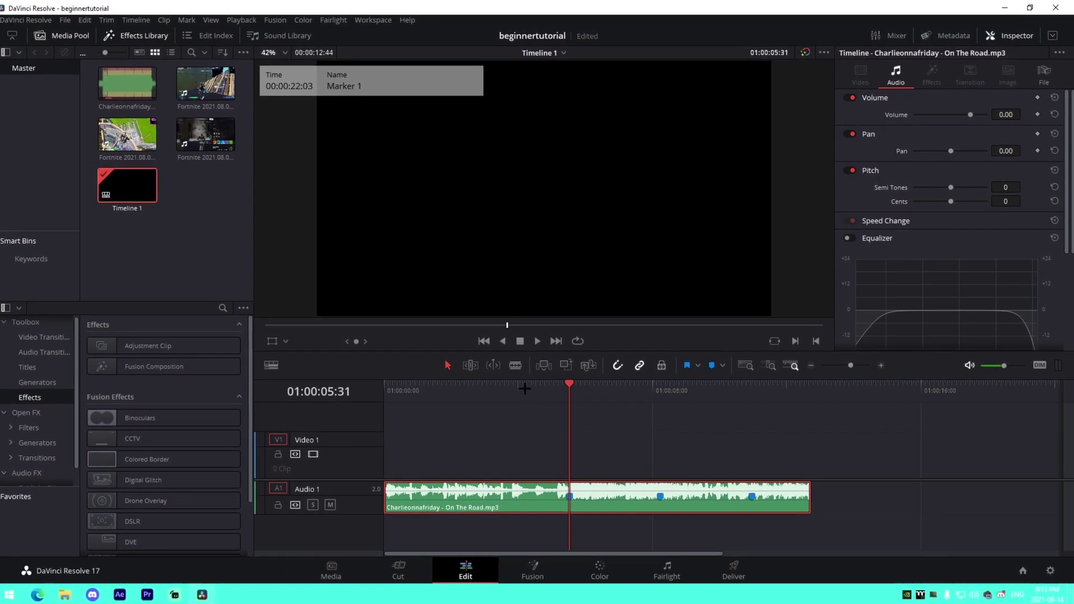
click(524, 382)
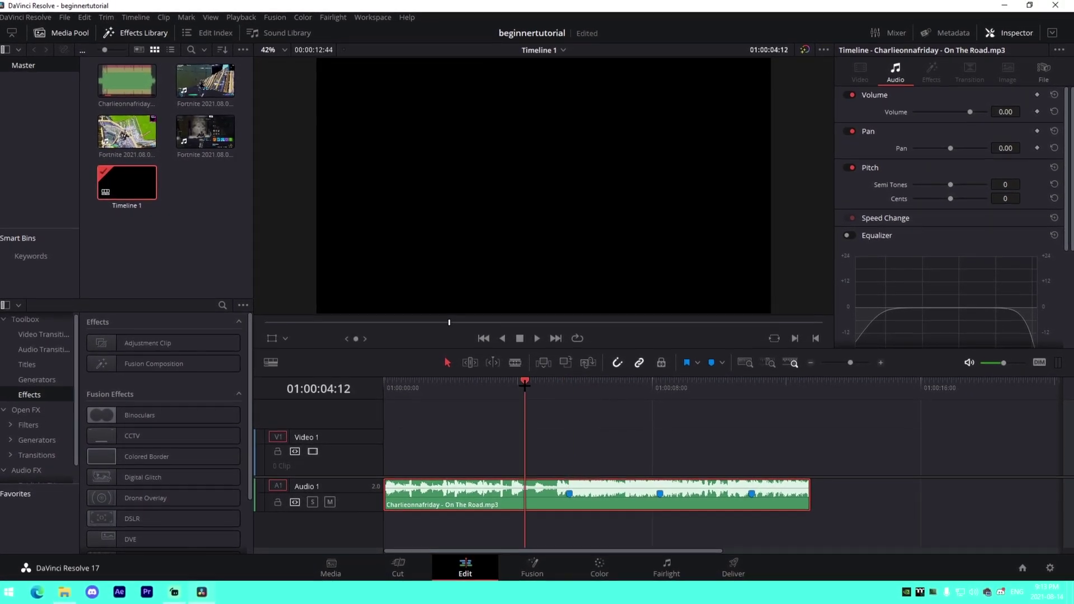
key(space)
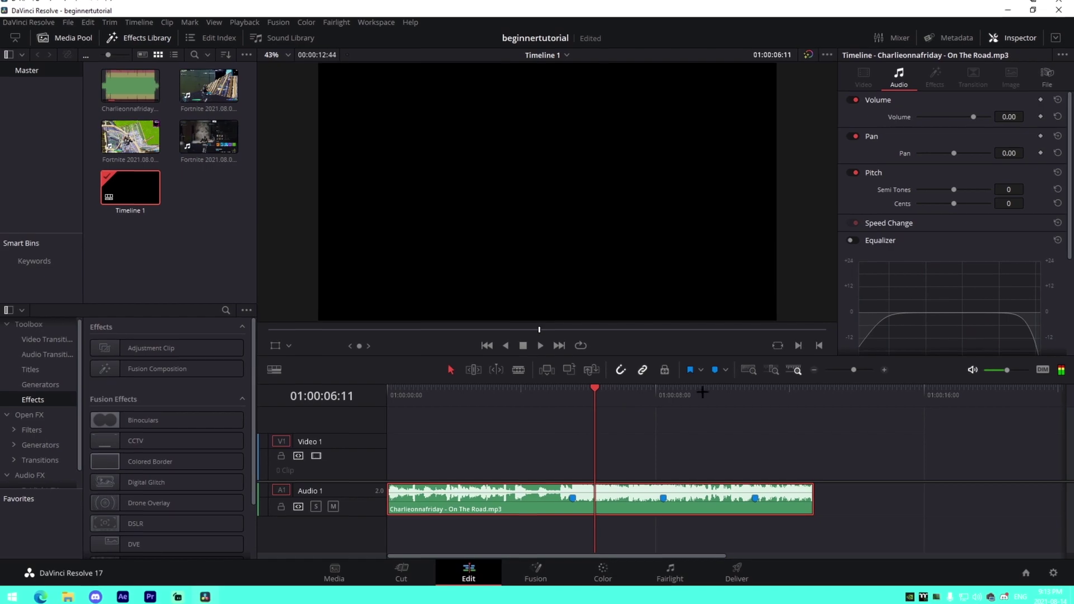
click(725, 370)
click(733, 206)
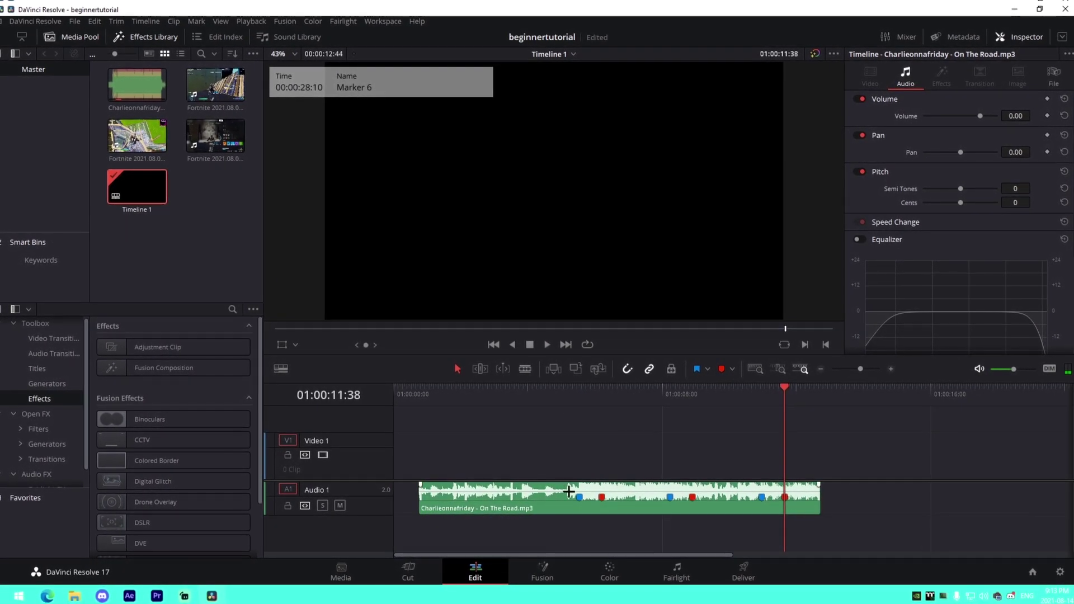
Move the song to the start of the timeline and down to Audio 2.
drag(569, 492, 513, 467)
drag(488, 513, 486, 536)
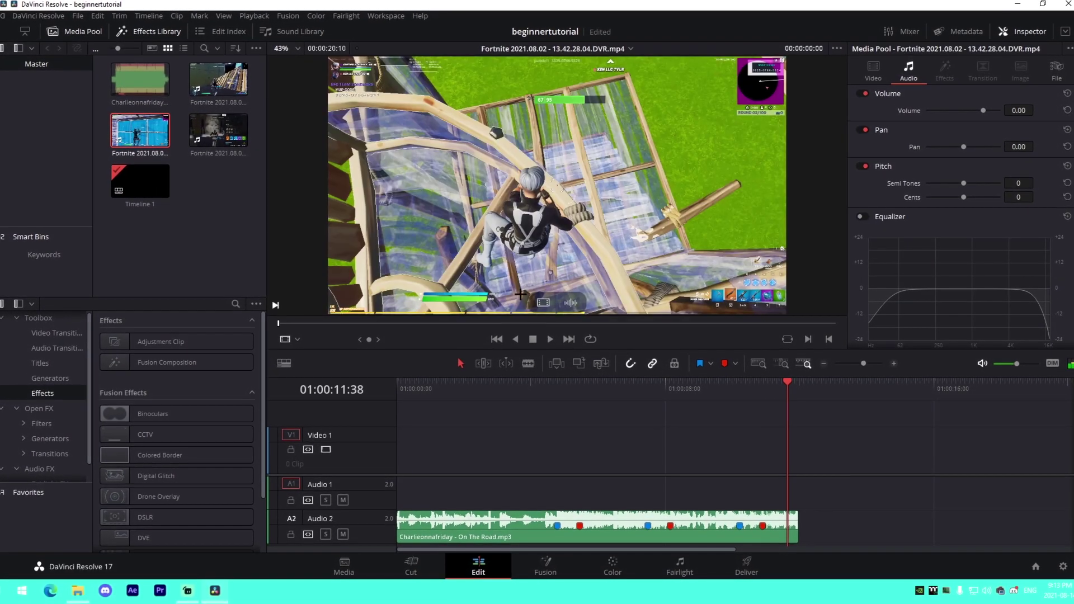
Mark a section of Fortnite 2021.08.02 - 13.42.28.04.DVR.mp4, place it on Video 1 and put the playhead at the song's first blue marker.
drag(278, 321, 725, 322)
key(i)
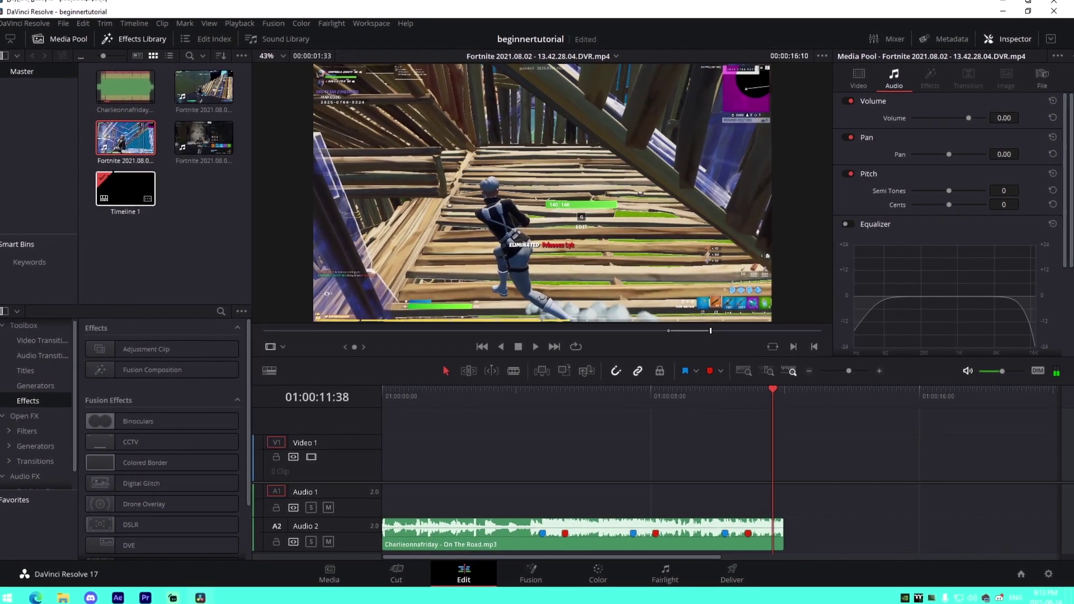
mouse_move(115, 140)
mouse_down()
mouse_move(463, 470)
mouse_move(551, 482)
mouse_move(520, 468)
mouse_up()
click(542, 385)
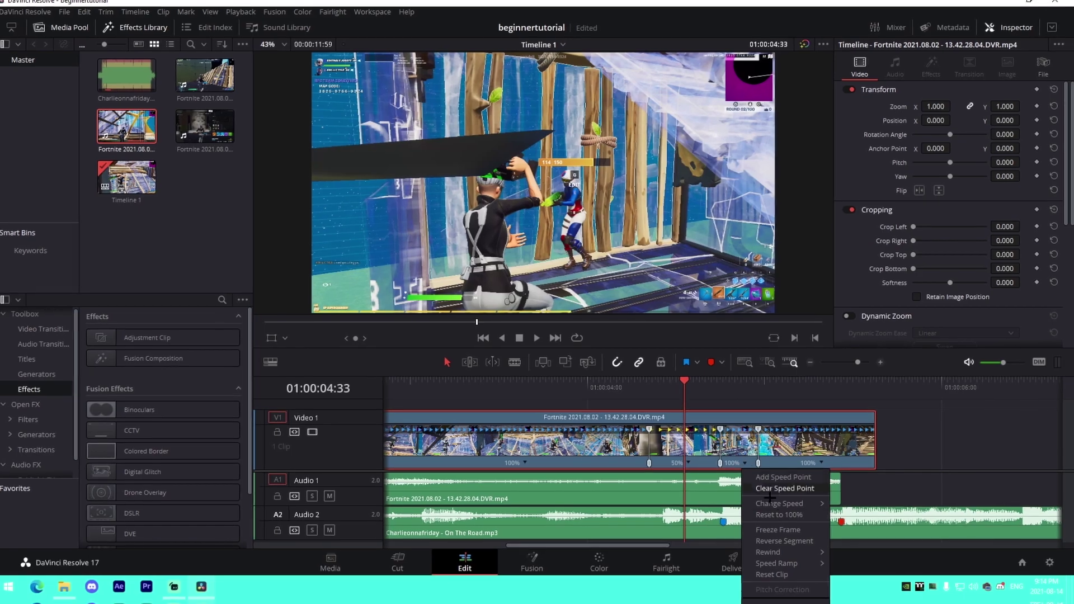
Shorten the adjustment clip to end at the first red marker and hide the Spline graph in its Fusion composition.
mouse_move(823, 504)
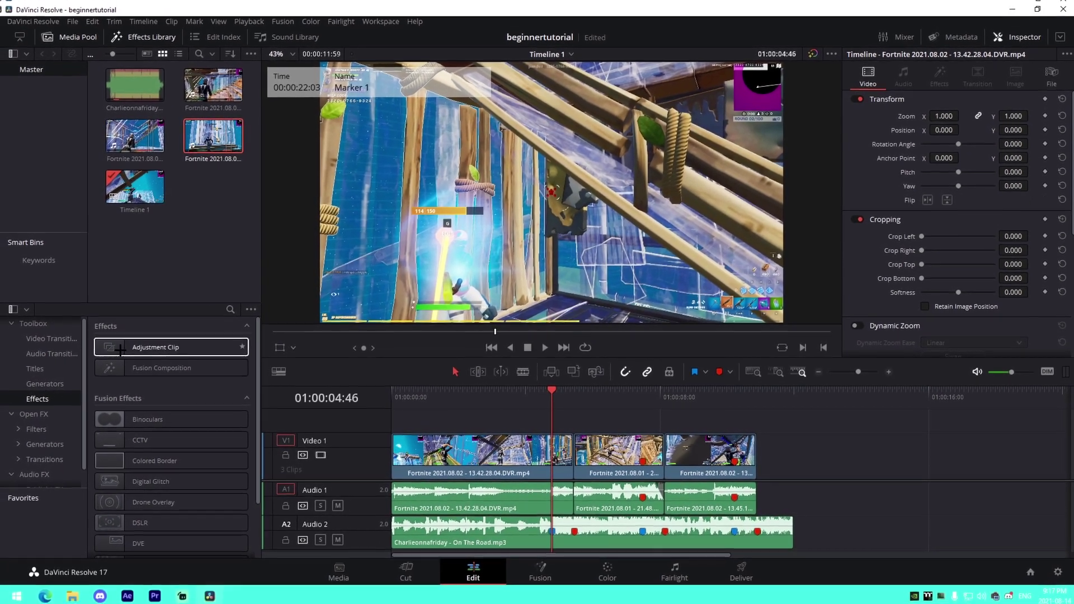
drag(712, 417, 573, 417)
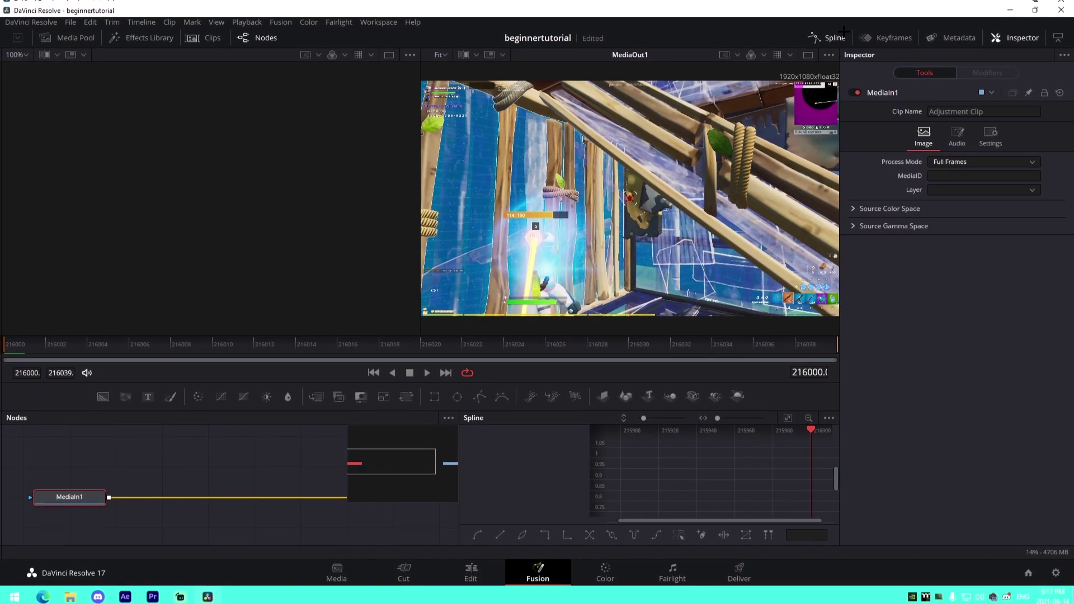
click(831, 28)
Switch to File Explorer and open the DAVINCI PRESETS folder on the 4TB hard drive (E:).
click(69, 598)
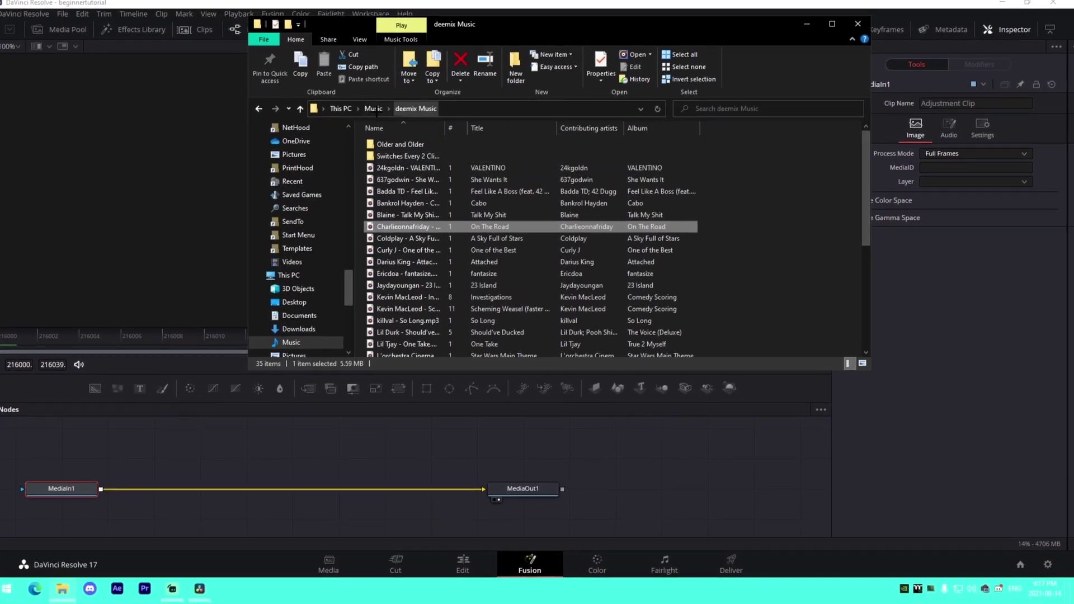
click(348, 117)
double_click(720, 268)
scroll(437, 269, down, 8)
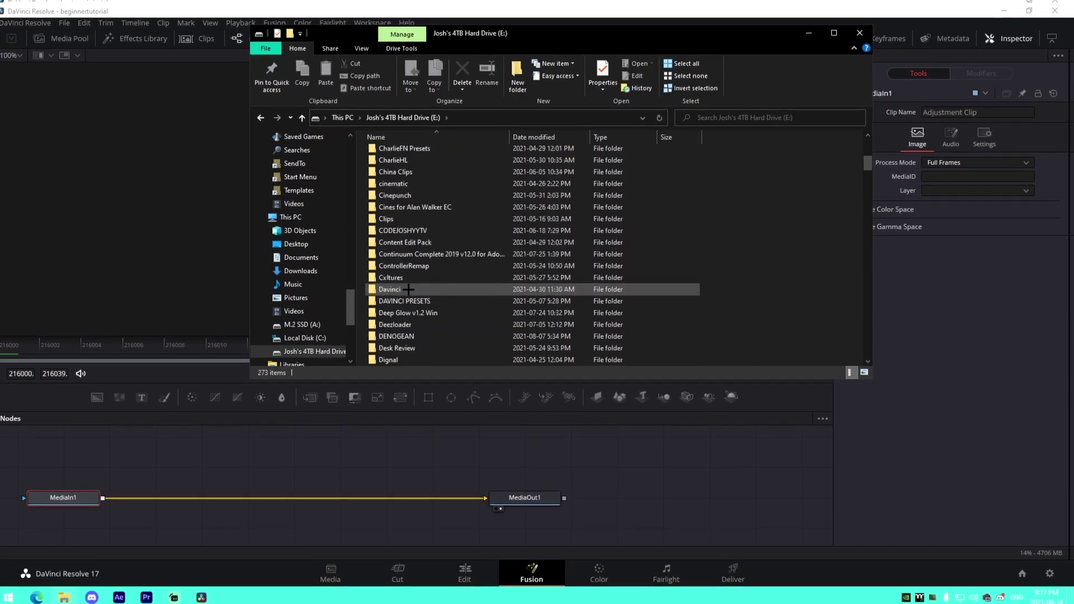
scroll(405, 285, down, 1)
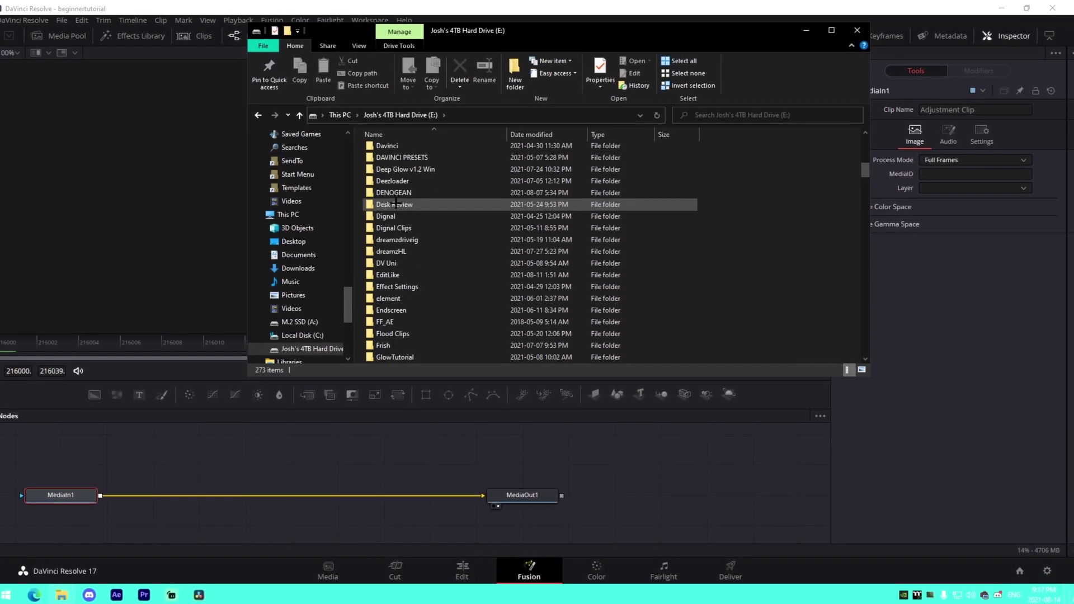
double_click(398, 159)
scroll(432, 305, down, 5)
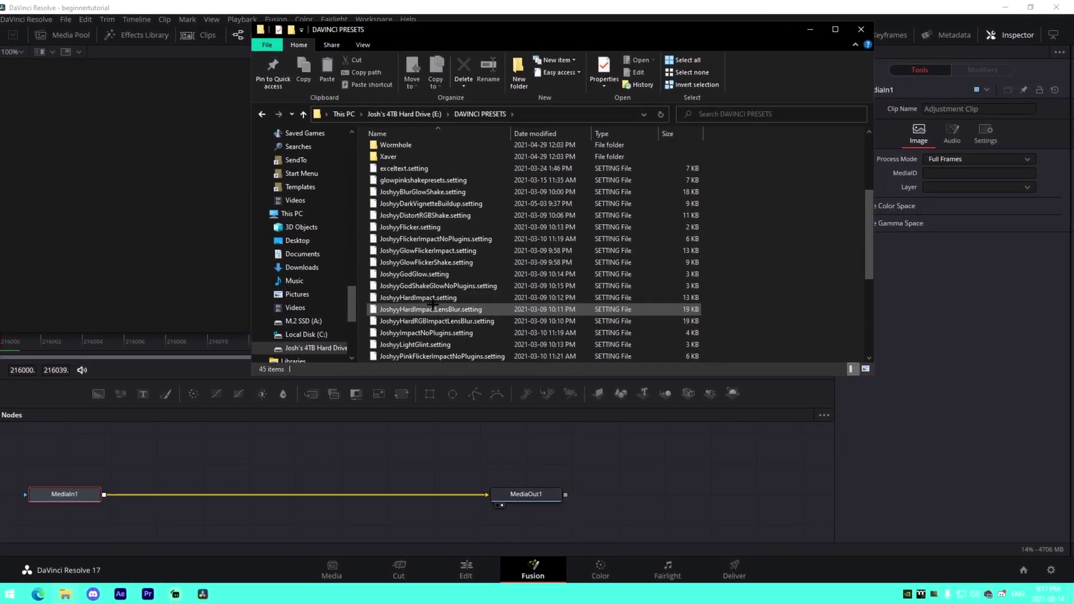
Add JoshyyHardImpact.setting to the composition, wire its nodes between MediaIn1 and MediaOut1, and return to the timeline.
drag(433, 300, 316, 472)
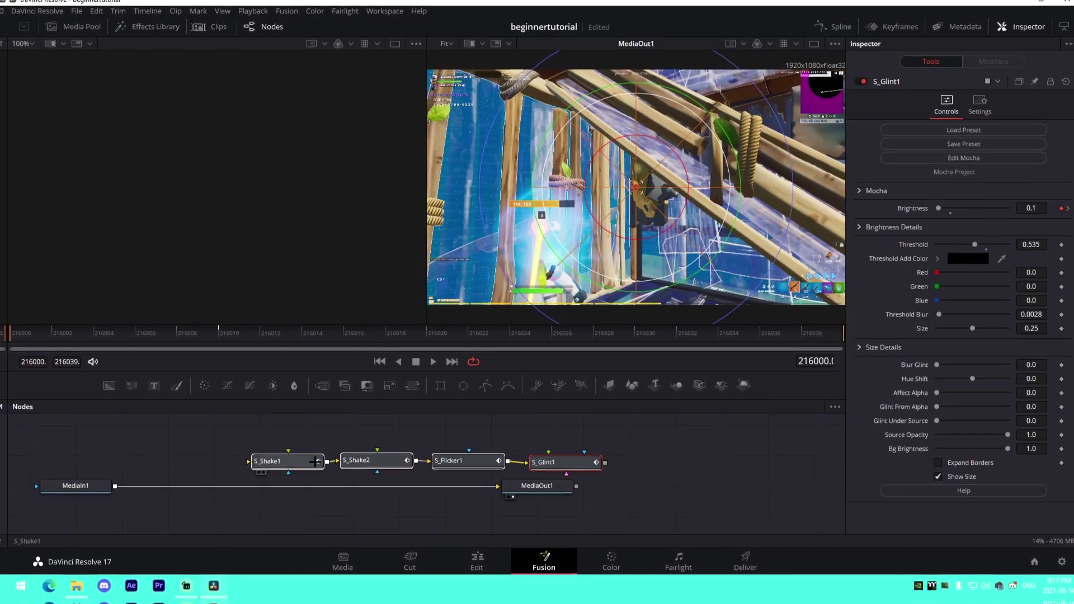
drag(536, 485, 234, 470)
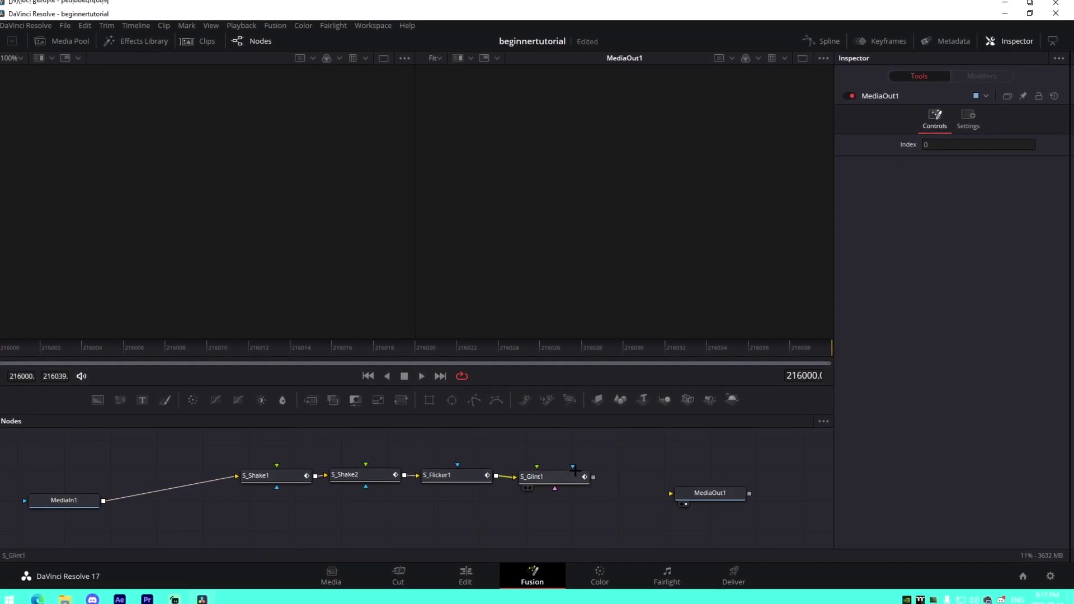
drag(592, 475, 669, 492)
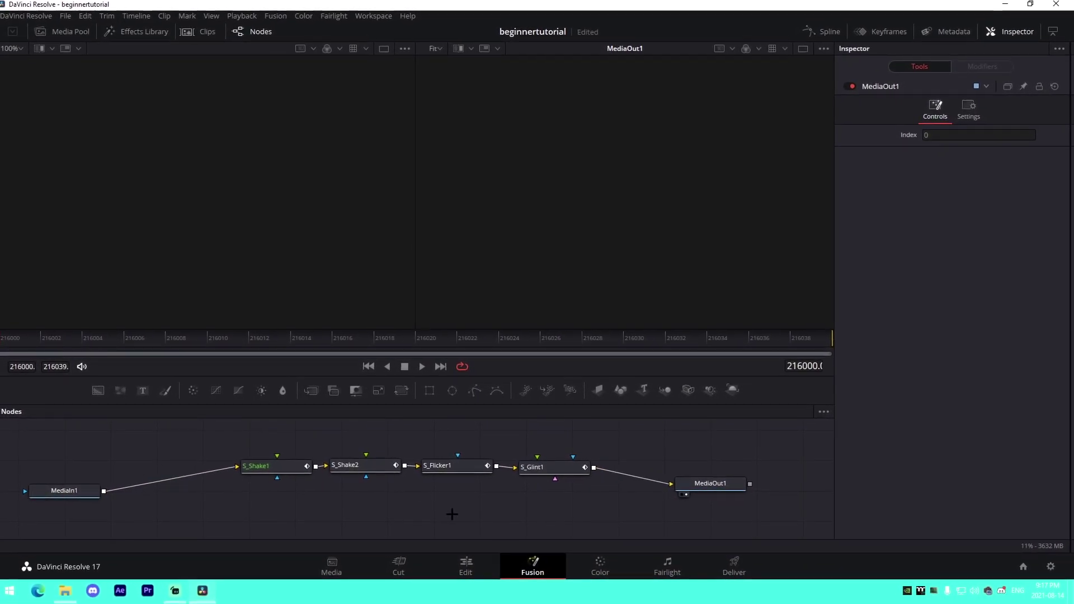
click(470, 566)
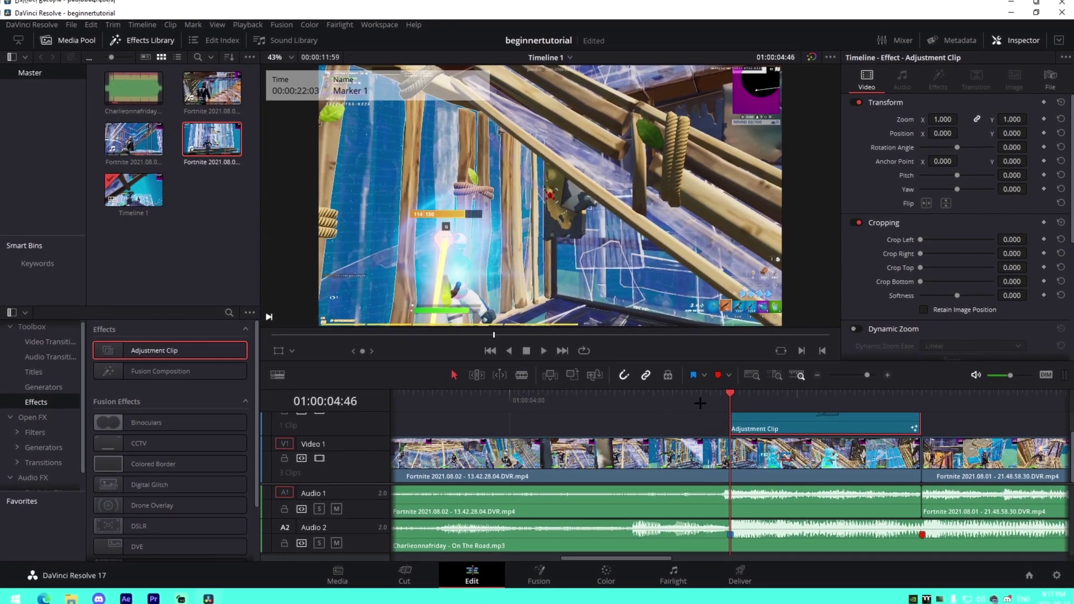
Lower the playback resolution with Timeline Proxy Mode and play through the adjustment clip's effect.
click(247, 25)
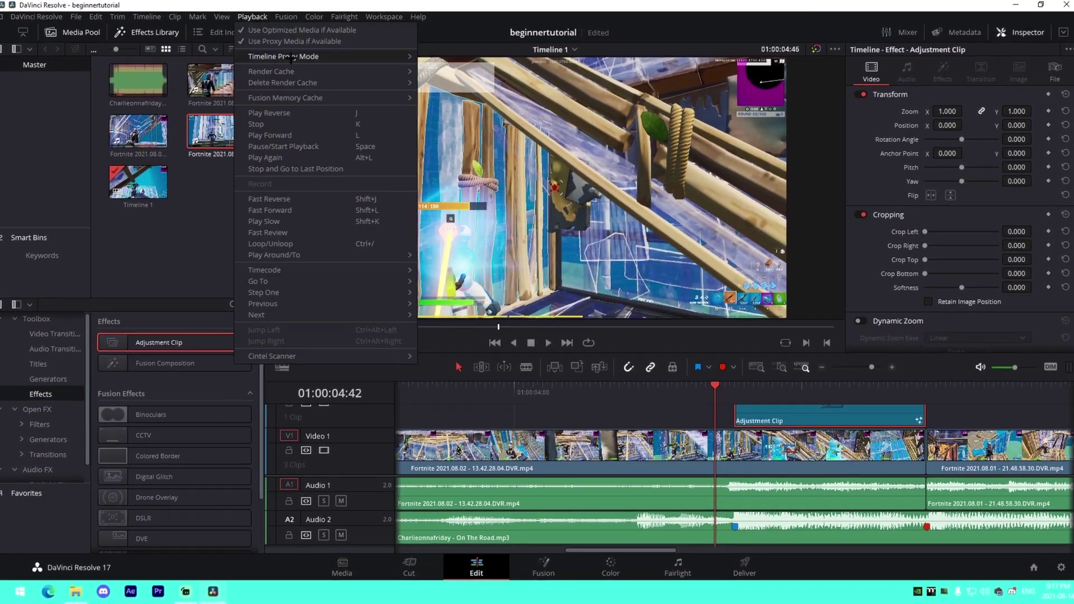
mouse_move(290, 56)
click(452, 78)
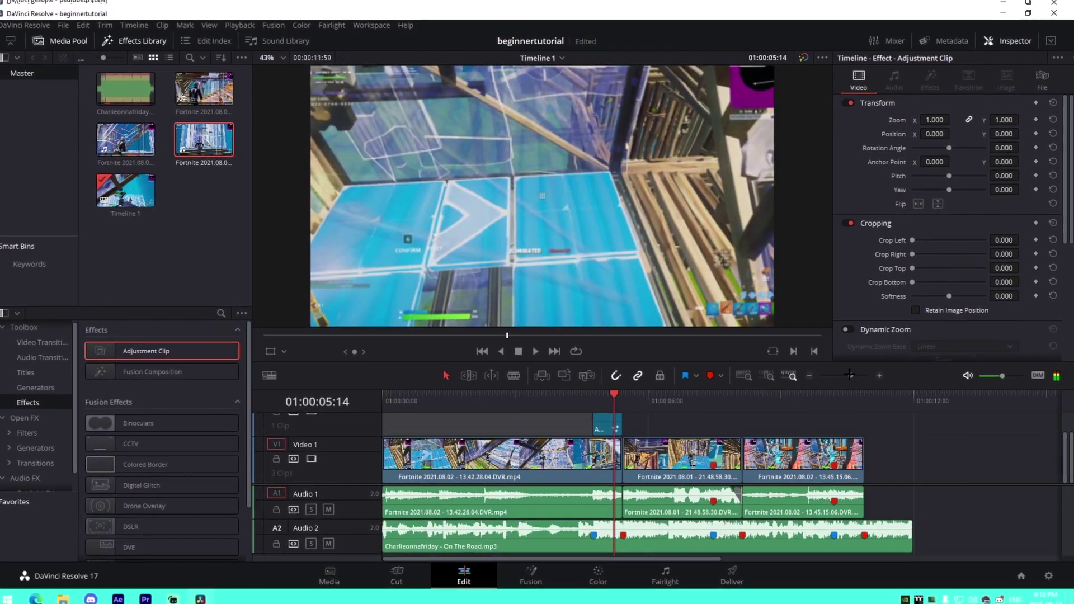
Duplicate the adjustment clip over the second and third gameplay clips, starting the copies at the blue markers at 01:00:07:28 and 01:00:10:12.
drag(850, 375, 856, 374)
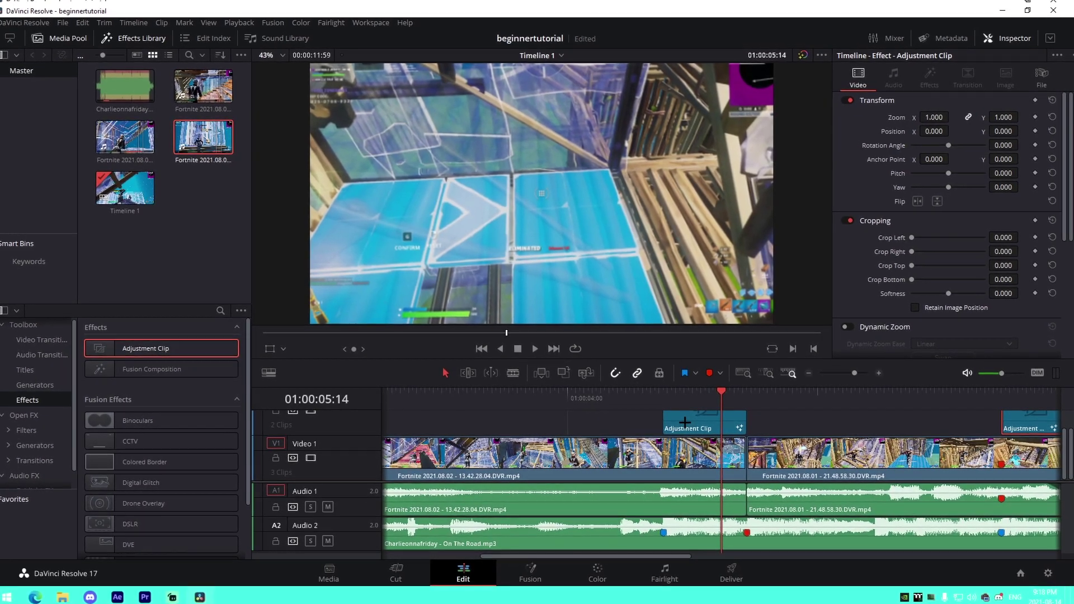
drag(857, 372, 866, 371)
click(671, 394)
alt+drag(766, 415, 960, 417)
drag(861, 368, 855, 368)
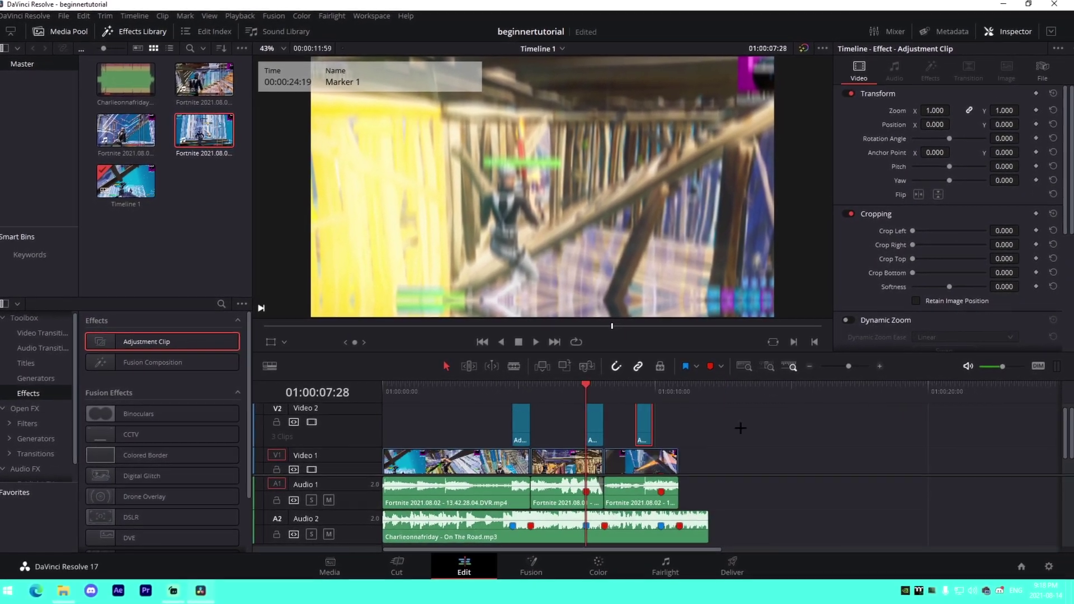
drag(646, 431, 666, 434)
click(662, 391)
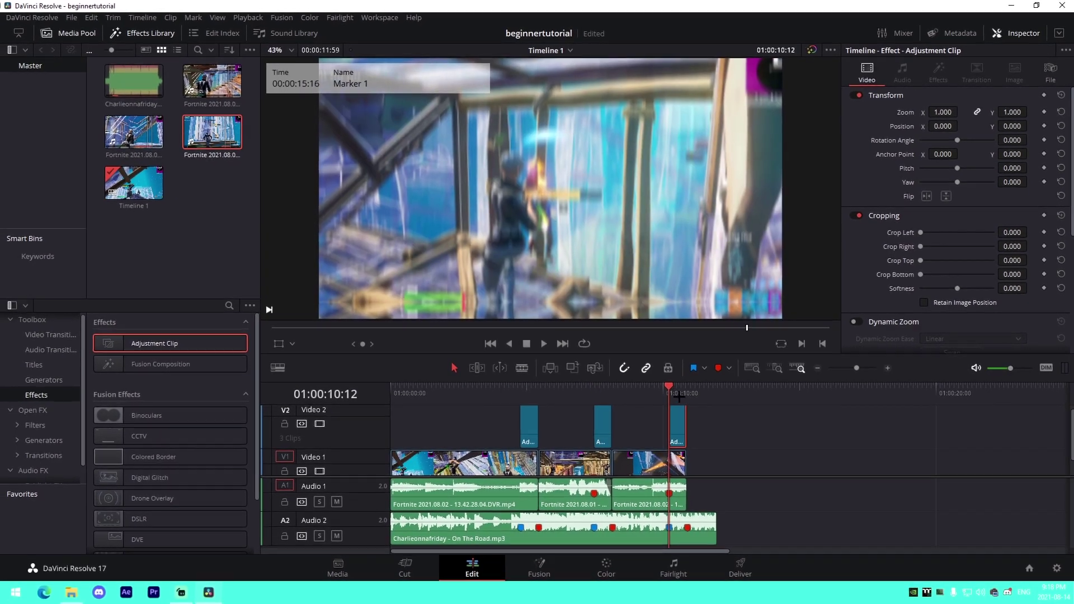
Extend the last adjustment clip to the end of the third gameplay clip.
drag(850, 371, 860, 371)
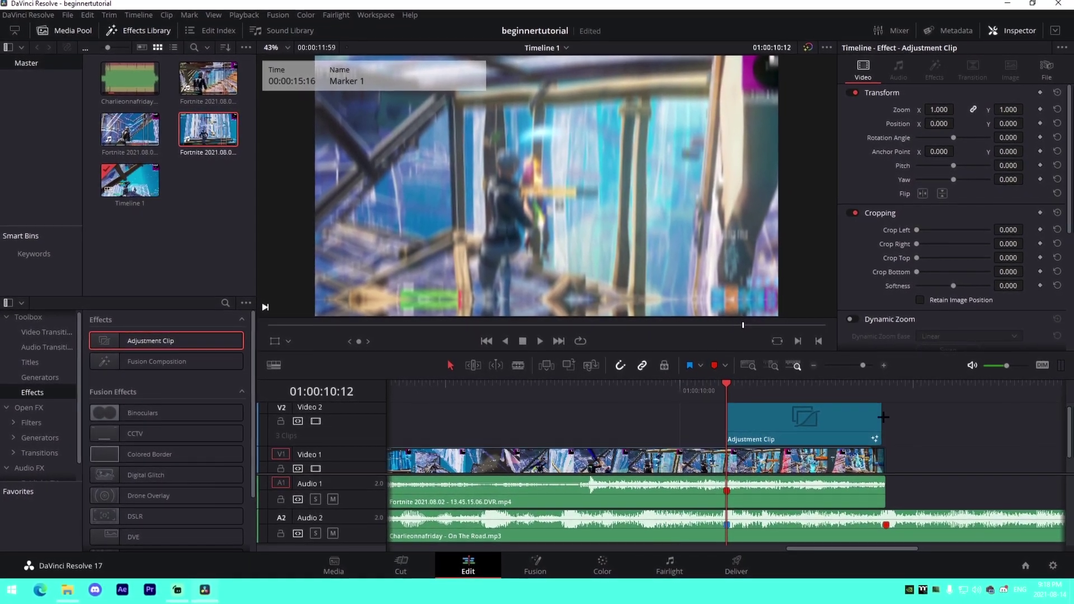
drag(882, 425, 888, 426)
Cut the song on Audio 2 at the last red marker, where the third gameplay clip ends.
scroll(911, 435, down, 1)
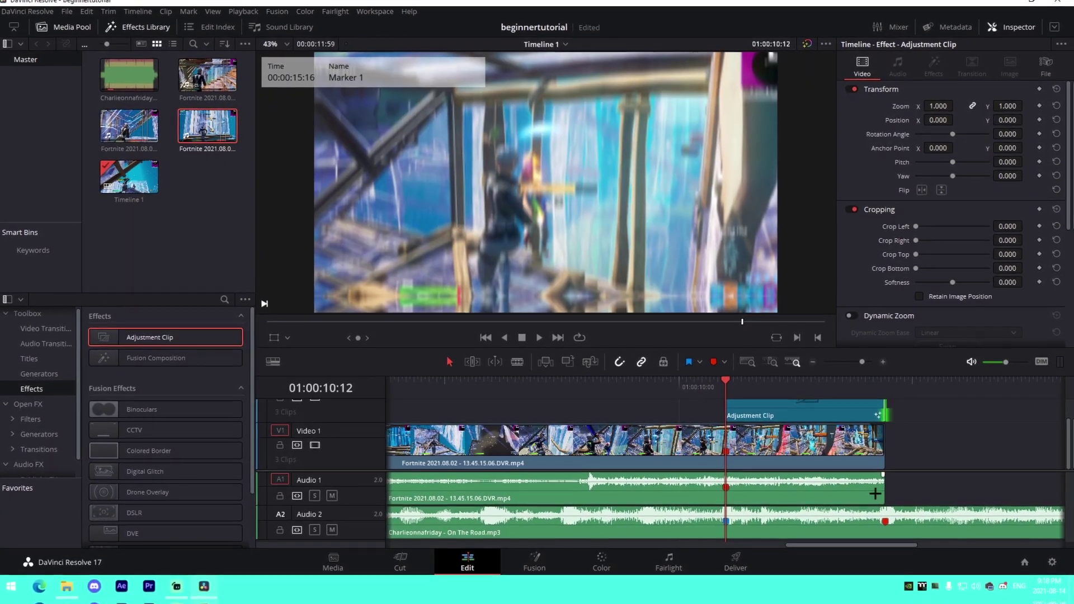
key(b)
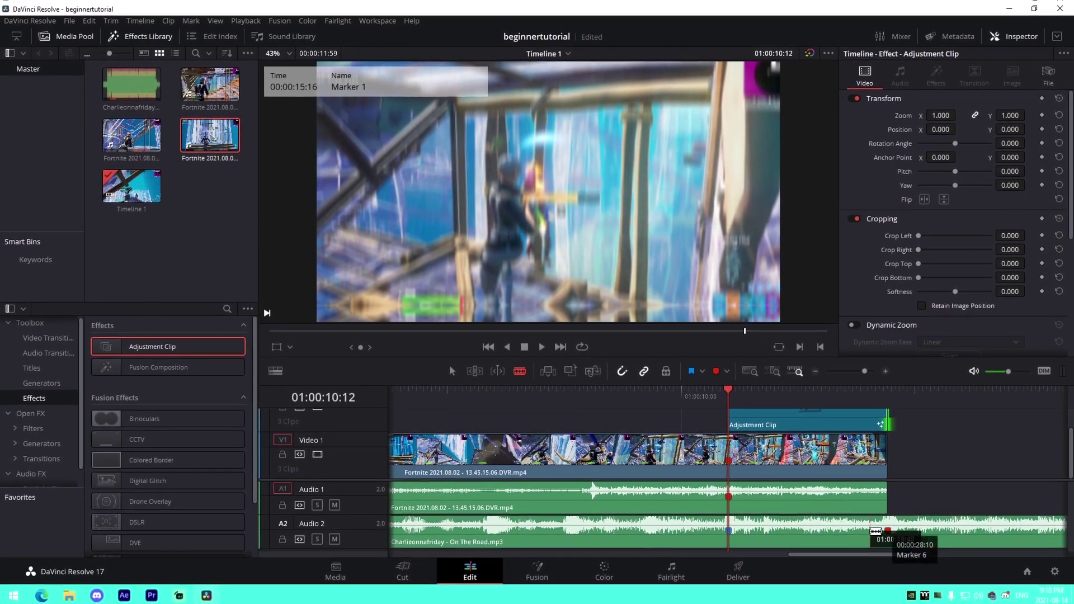
click(886, 525)
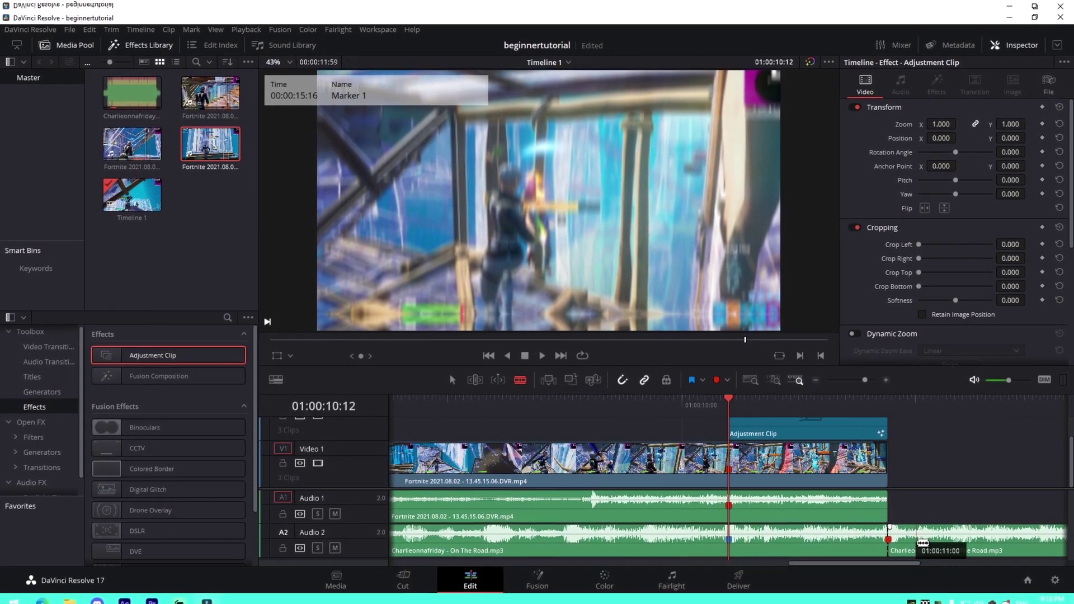
Delete the leftover part of the song after the cut on Audio 2.
key(a)
click(923, 530)
key(BackSpace)
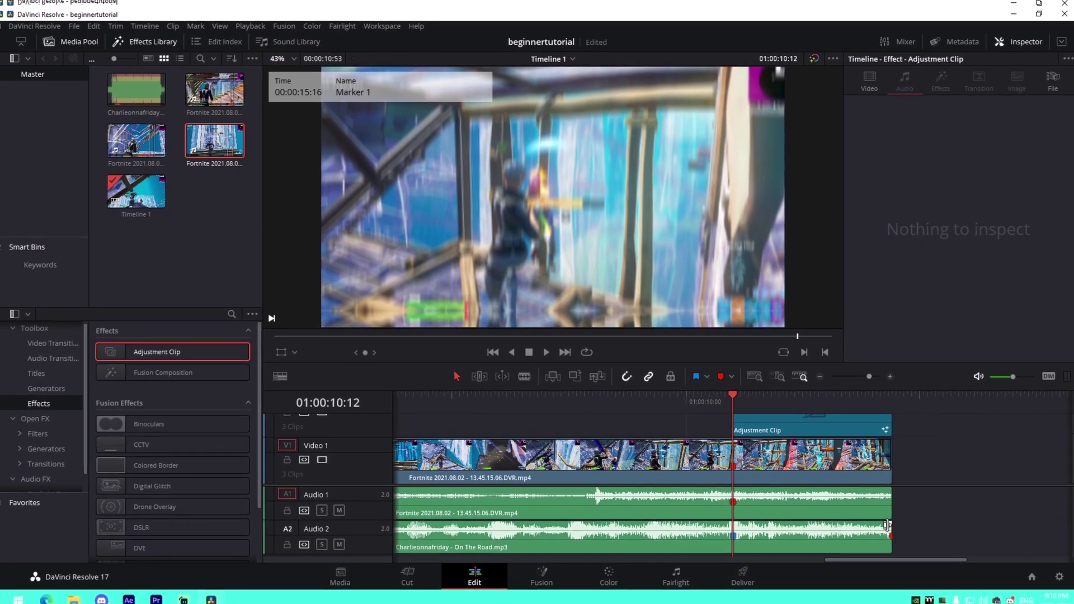
Add audio fade-outs to the end of the song on Audio 2 and the third gameplay clip on Audio 1.
drag(884, 527, 794, 527)
drag(889, 489, 826, 492)
Add a Cross Dissolve at the cut between the first and second gameplay clips and play through it.
drag(871, 375, 863, 373)
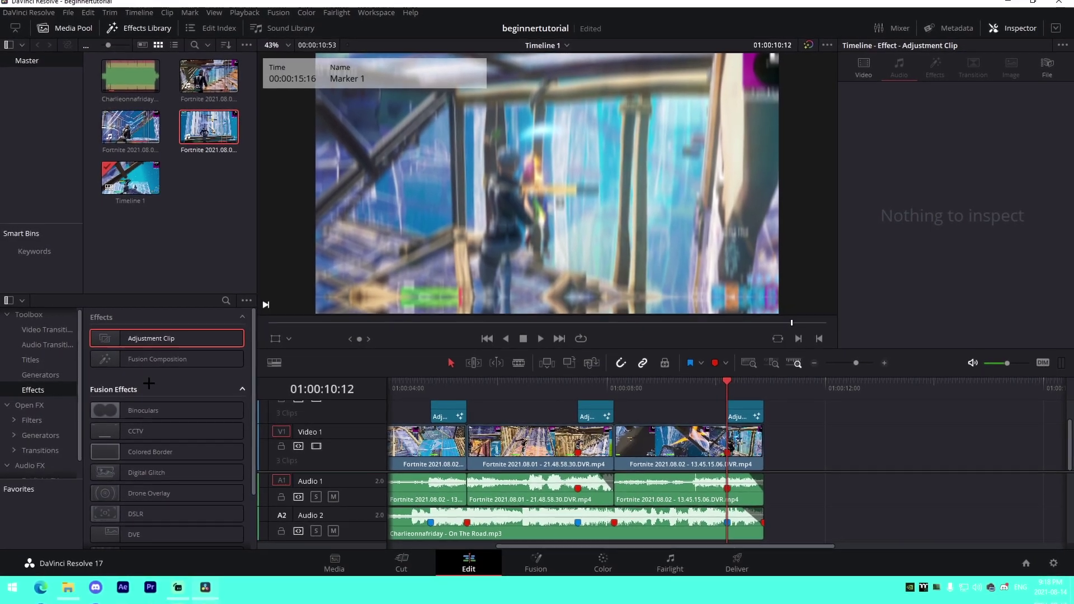
click(45, 331)
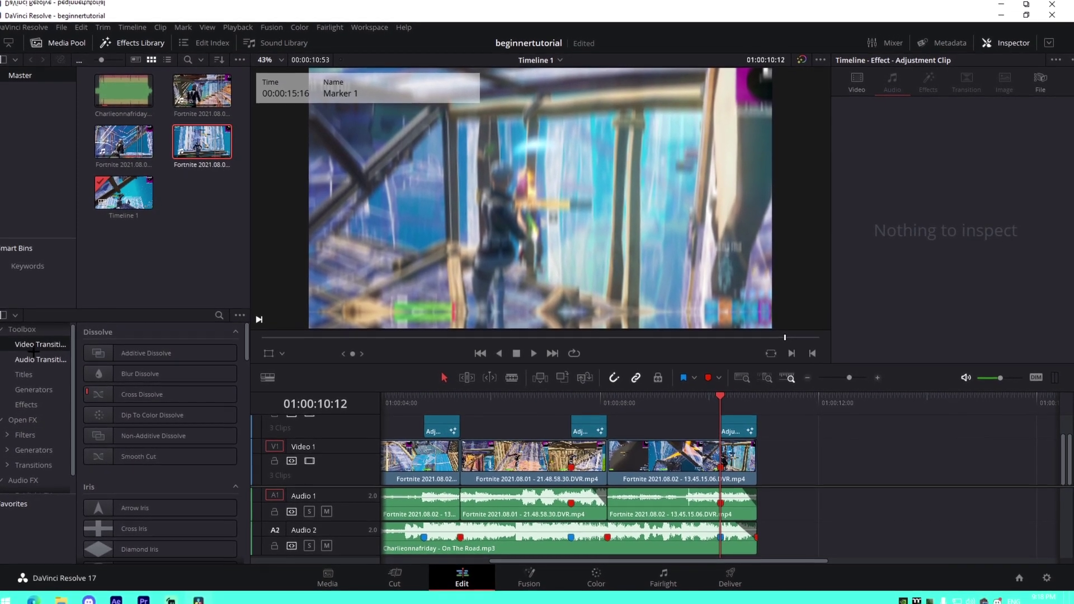
drag(226, 394, 471, 440)
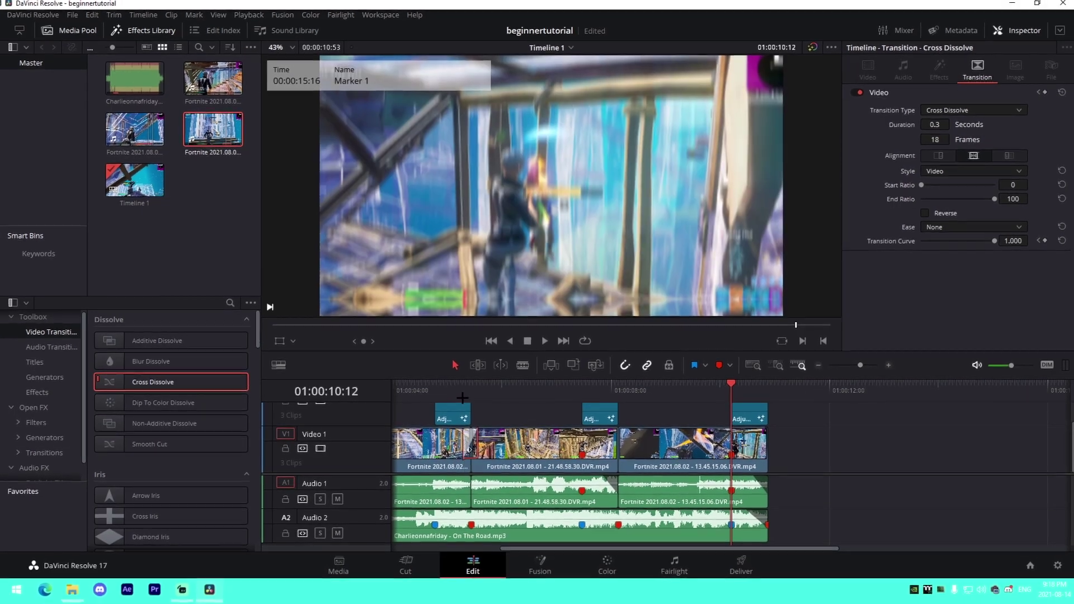
click(461, 386)
key(space)
key(space)
click(461, 394)
key(space)
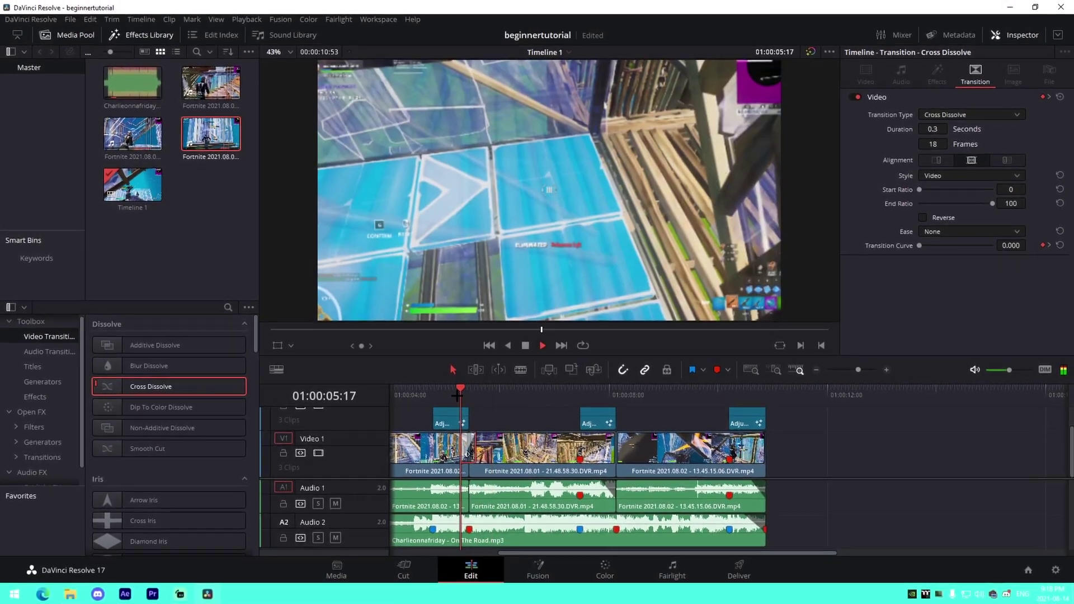
key(space)
Add a Non-Additive Dissolve between the second and third gameplay clips, shortened to 22 frames after previewing it.
drag(188, 432, 596, 455)
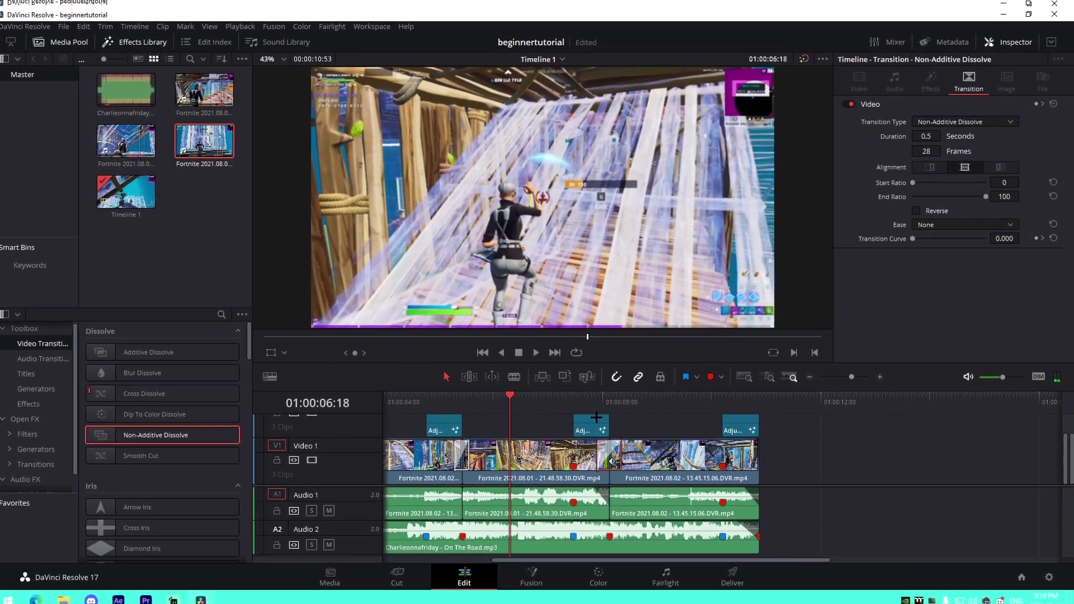
click(591, 406)
key(space)
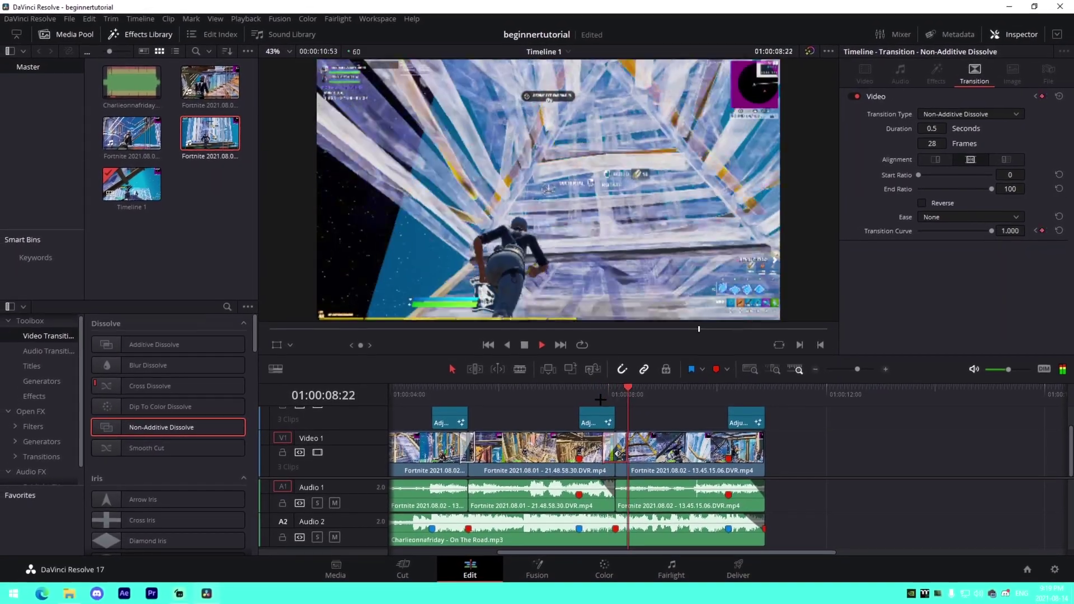
key(space)
click(603, 399)
key(space)
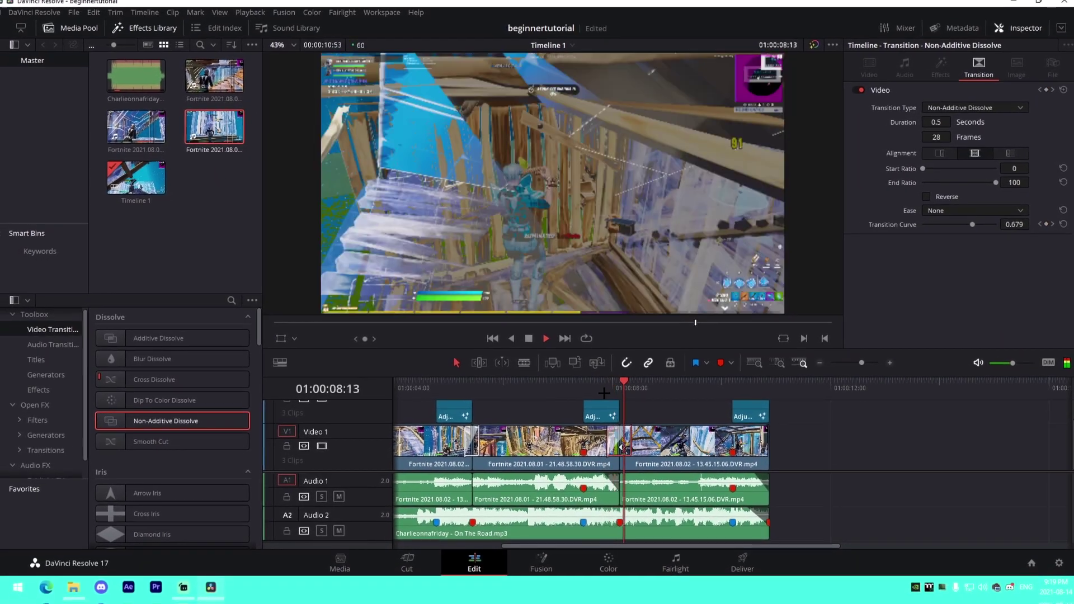
key(space)
drag(610, 434, 613, 434)
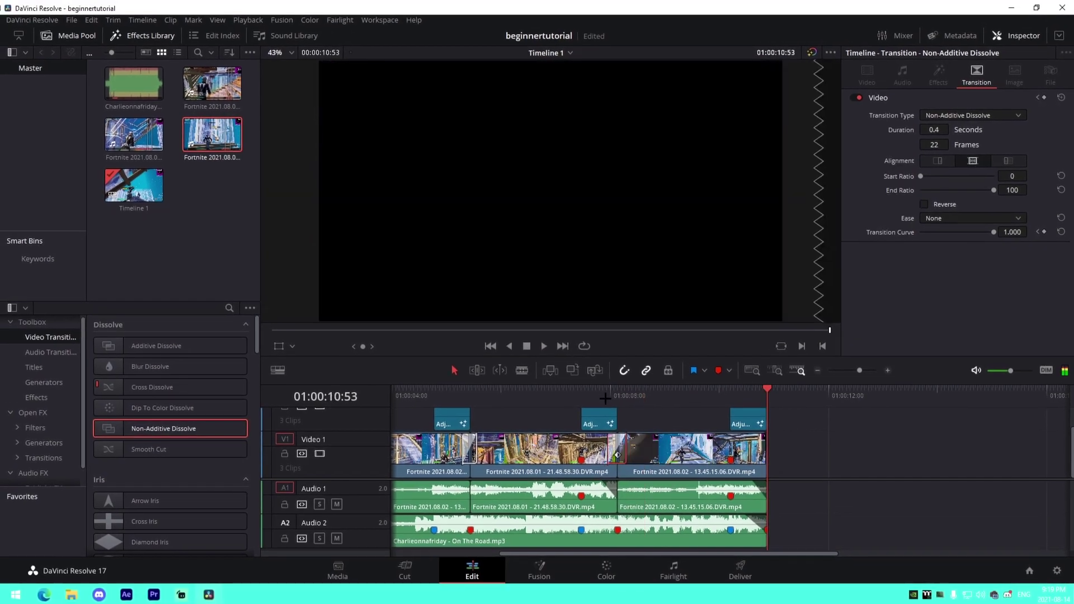